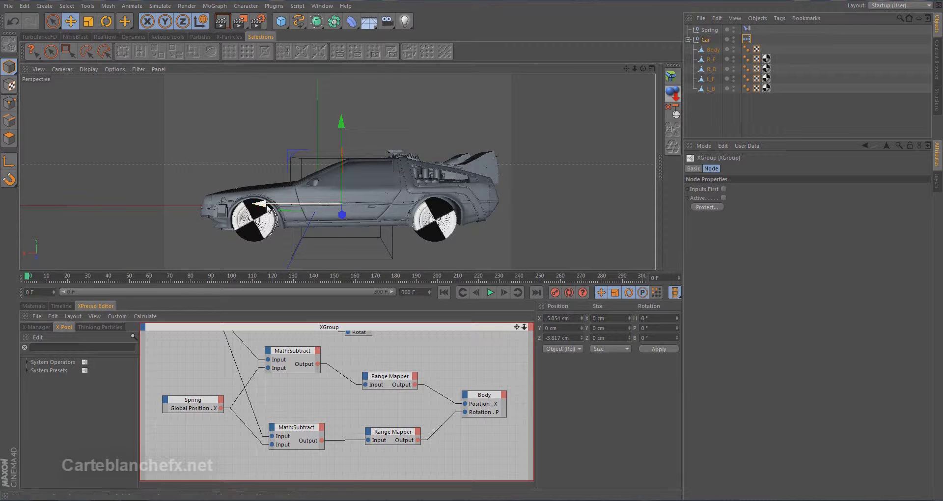
Move the car along its X axis and play the animation to test the existing rig.
left_click_drag(265, 204, 368, 200)
left_click(490, 292)
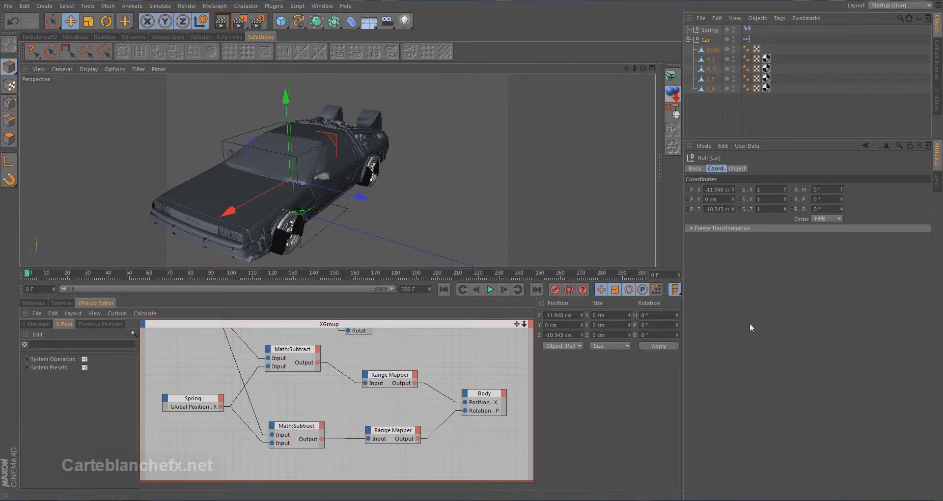
Examine the Body object's bank rotation (R.B) and the Spring null's coordinates.
left_click(713, 49)
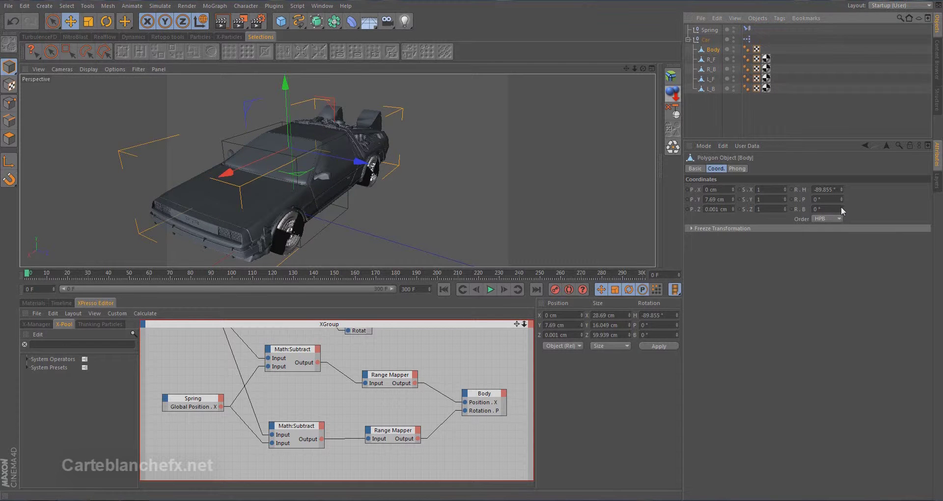
left_click_drag(841, 209, 843, 211)
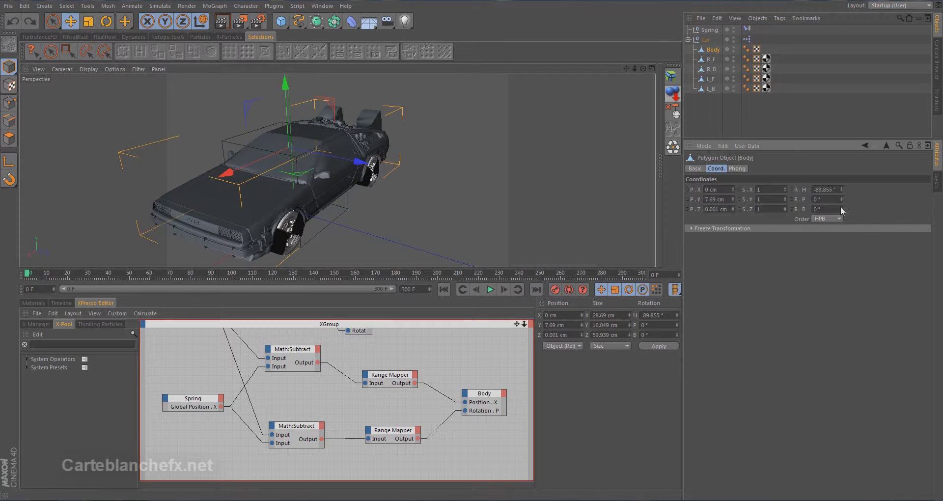
left_click(711, 30)
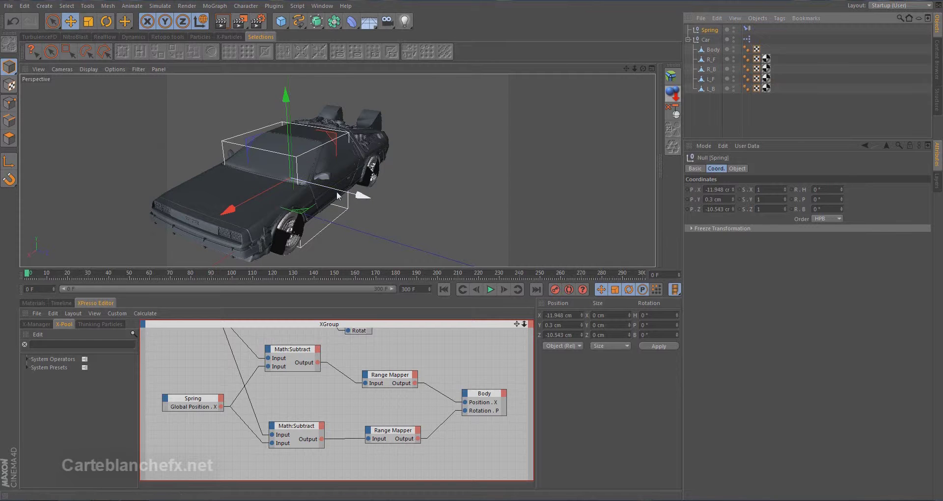
Add a Rotation.B input port to the Body node and enlarge the node to fit its three ports.
left_click(464, 393)
mouse_move(467, 407)
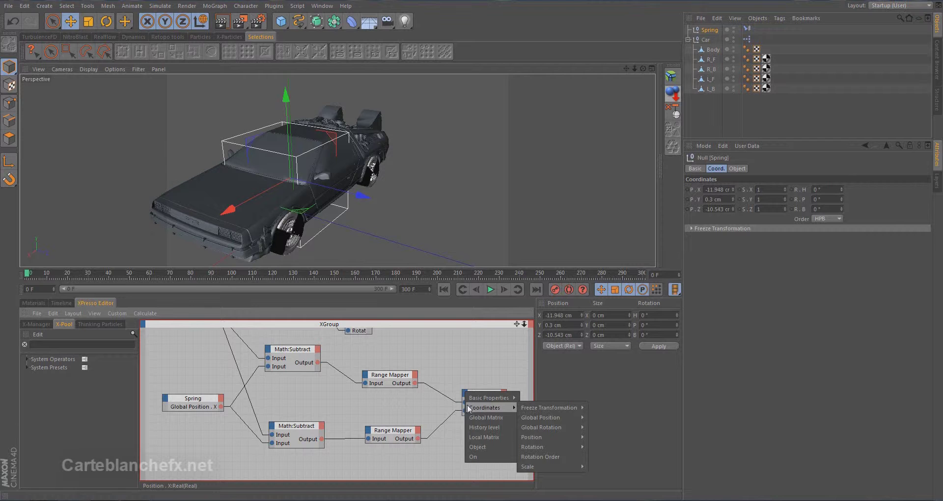
mouse_move(552, 447)
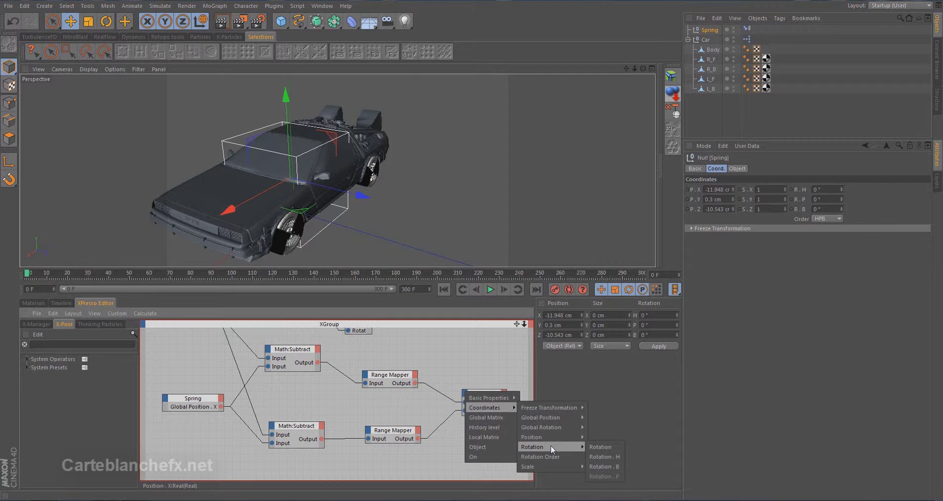
left_click(603, 467)
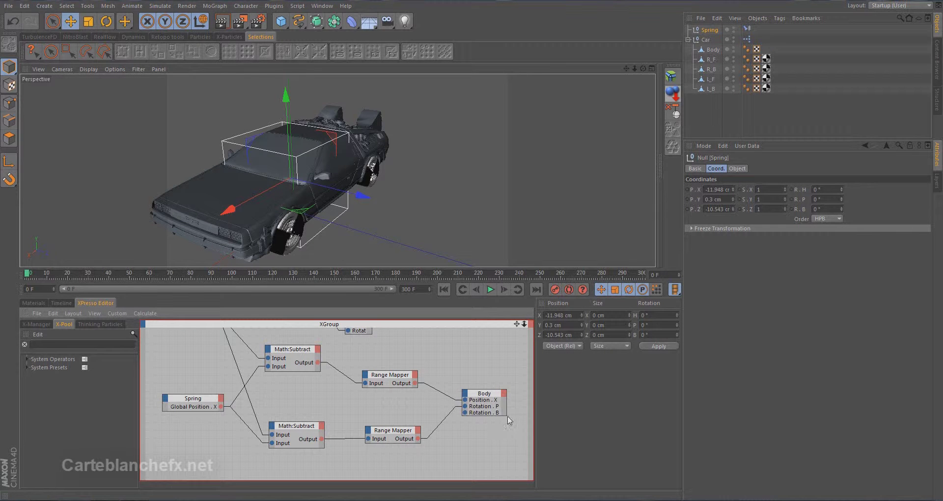
left_click(511, 431)
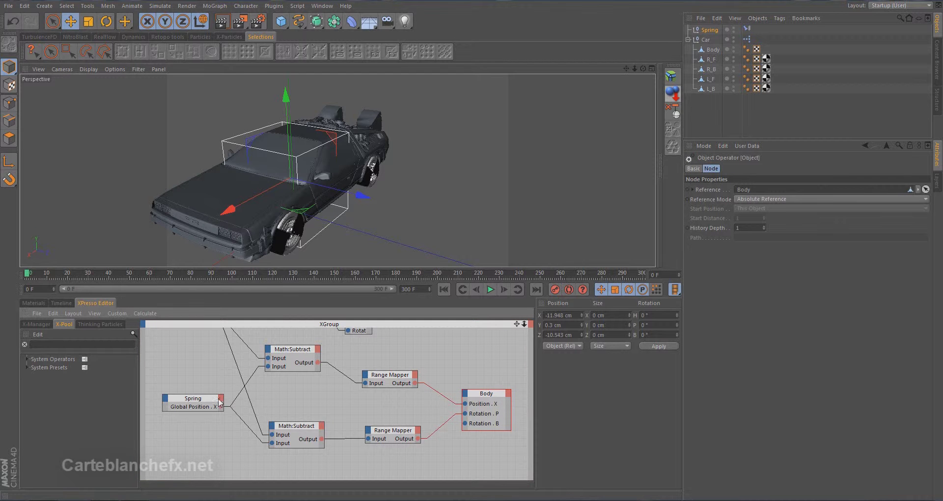
Add a Position.Z output port to the Spring node and enlarge the node.
left_click(220, 398)
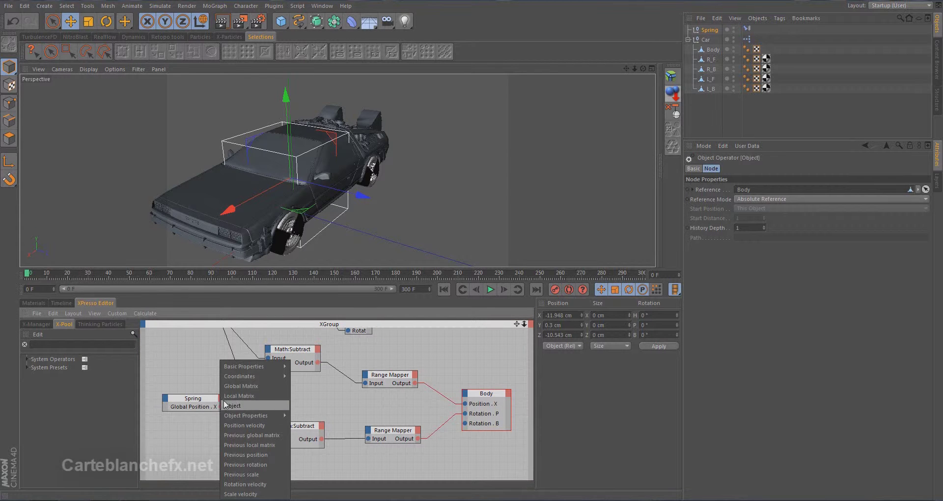
mouse_move(246, 376)
mouse_move(317, 405)
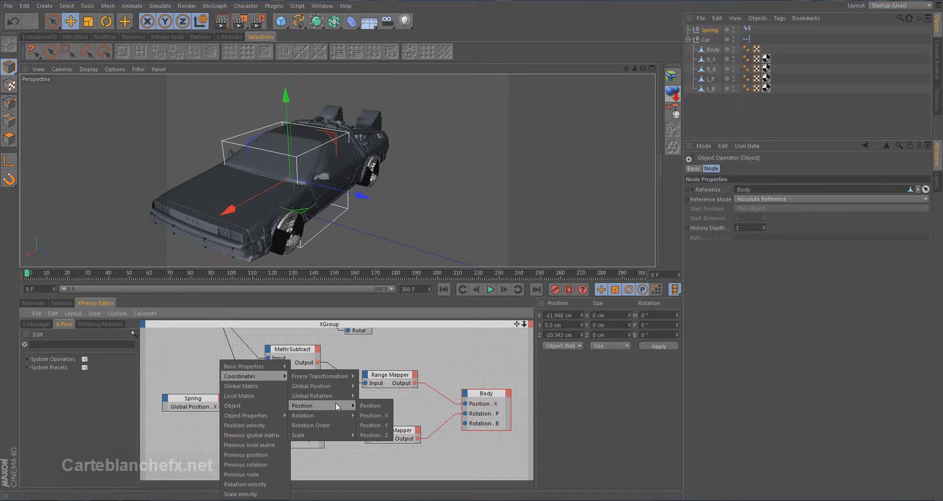
left_click(389, 435)
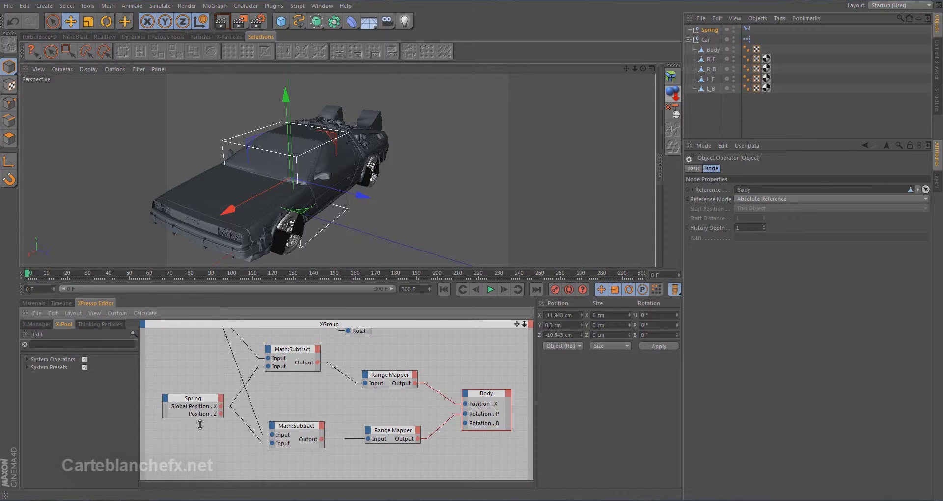
left_click(200, 415)
Duplicate the lower Math:Subtract and Range Mapper pair and place the copies below the originals, with the XPresso editor enlarged.
scroll(324, 419, "down", 2)
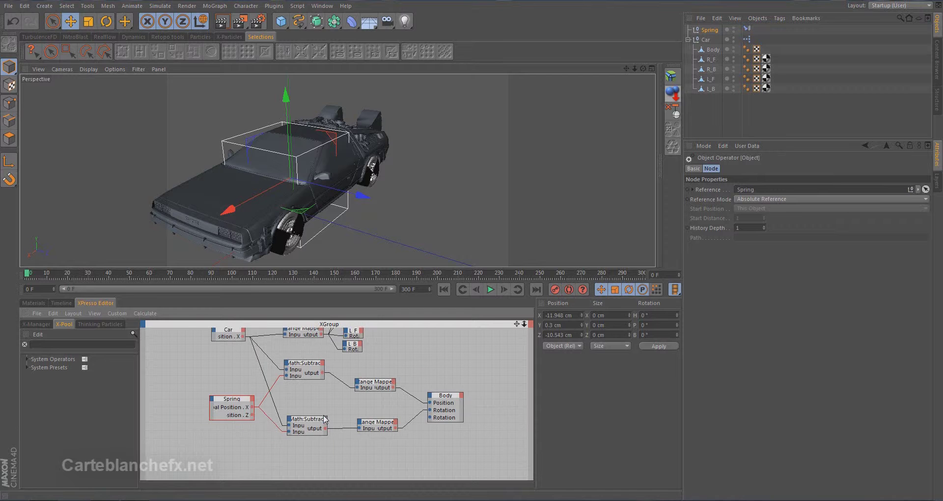
left_click_drag(284, 400, 414, 466)
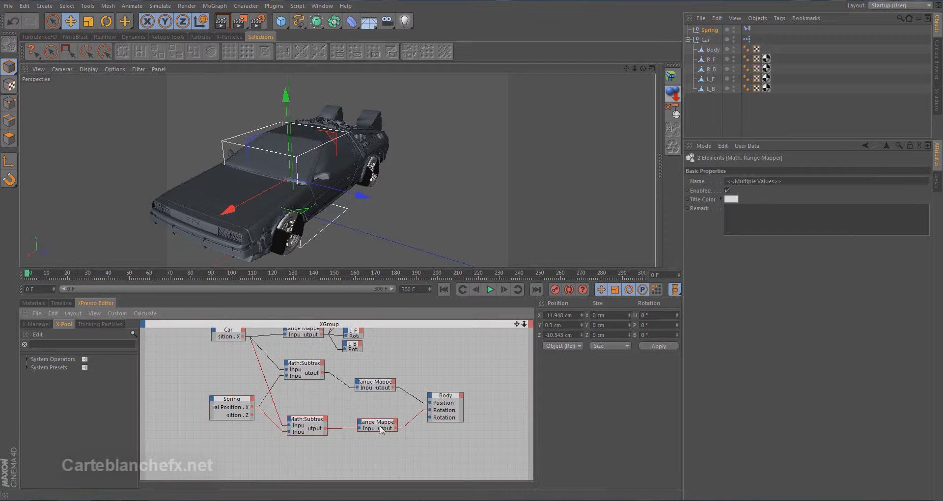
left_click_drag(382, 427, 384, 450, "ctrl")
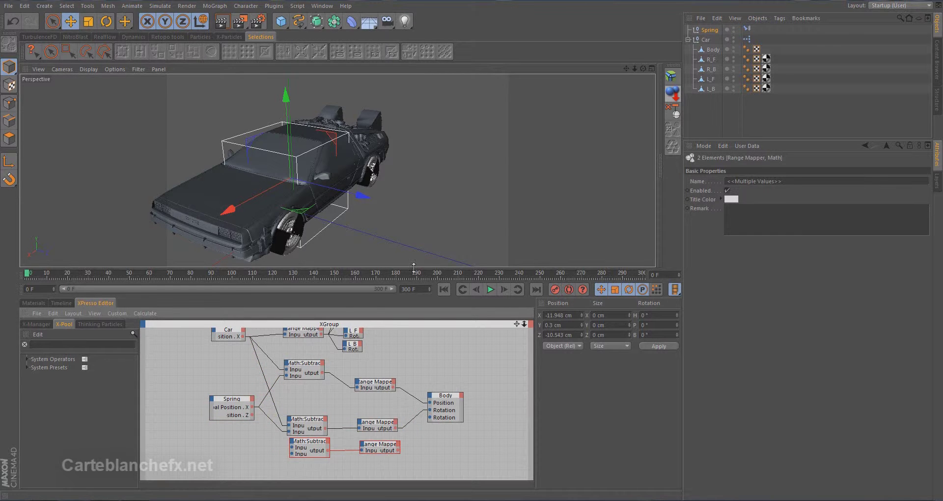
left_click_drag(412, 268, 409, 167)
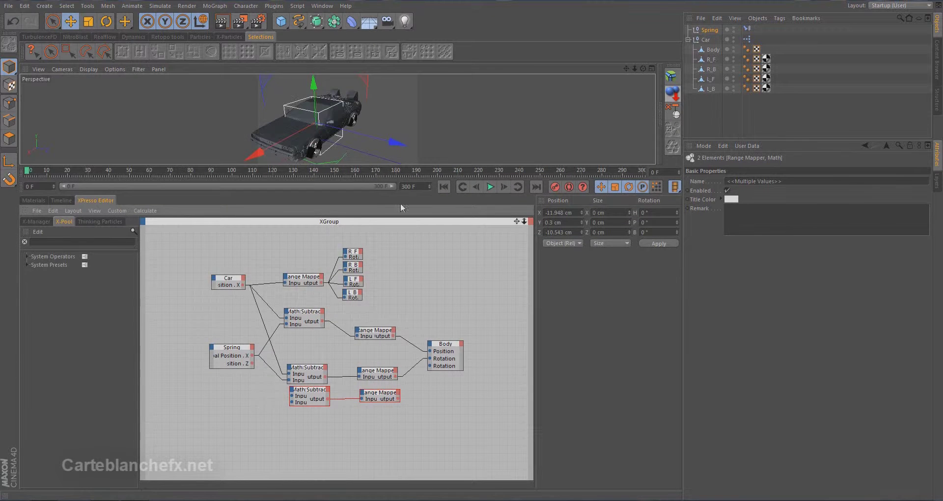
scroll(406, 286, "up", 2)
left_click_drag(394, 414, 385, 426)
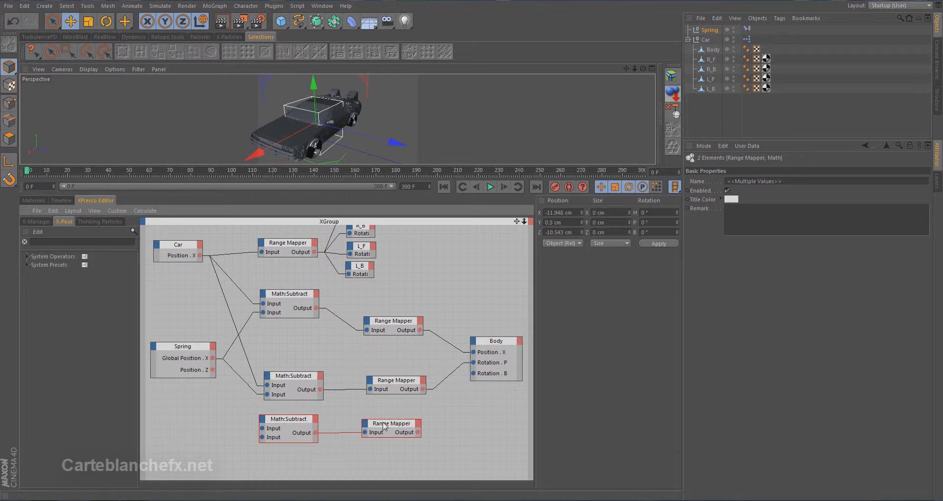
Add a Position.Z output port to the Car node.
left_click(200, 244)
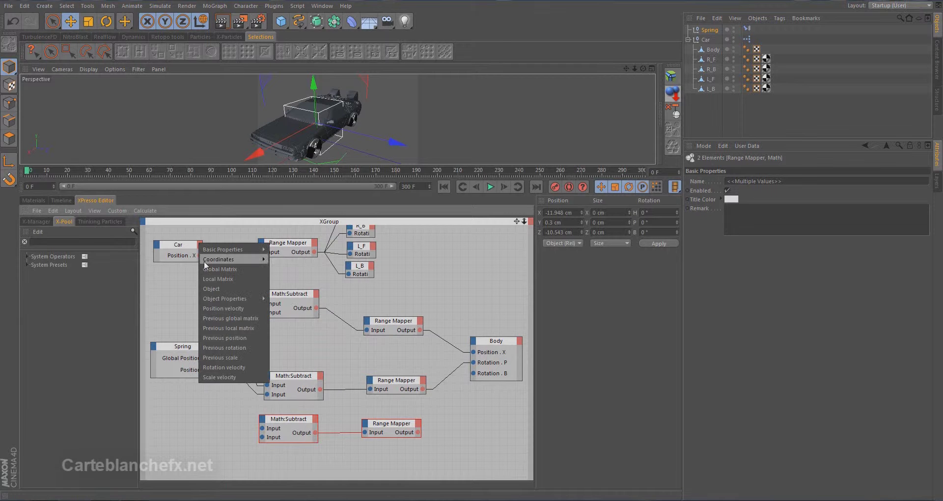
mouse_move(205, 263)
mouse_move(288, 291)
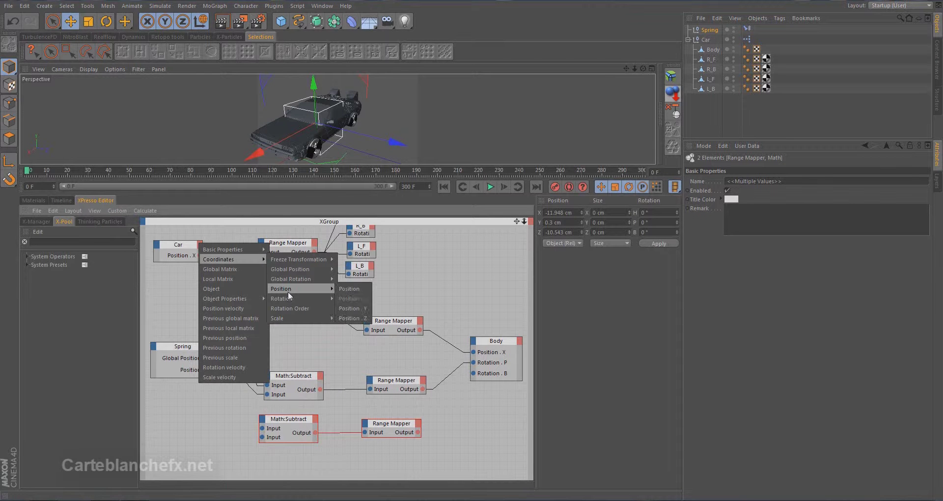
left_click(353, 318)
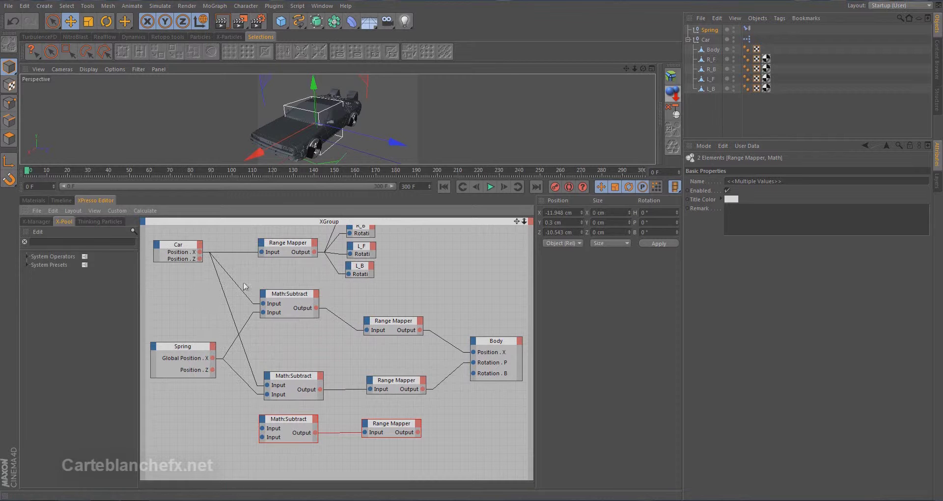
Connect Car and Spring Position.Z to the duplicated Math:Subtract inputs and its Range Mapper output to the Body's Rotation.B.
left_click_drag(192, 262, 213, 370)
left_click(191, 279)
left_click_drag(417, 434, 474, 374)
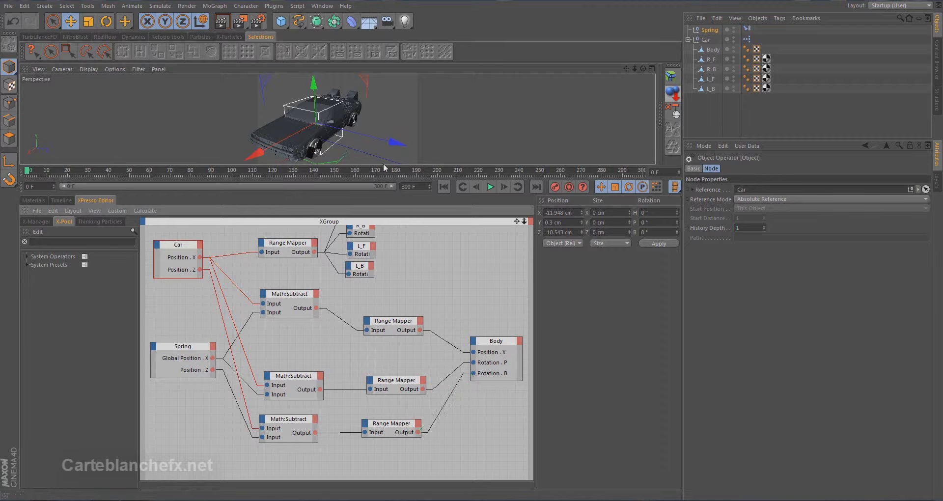
Play the animation and move the Car null along Z in the enlarged viewport to test the body's sideways roll.
left_click_drag(383, 163, 384, 275)
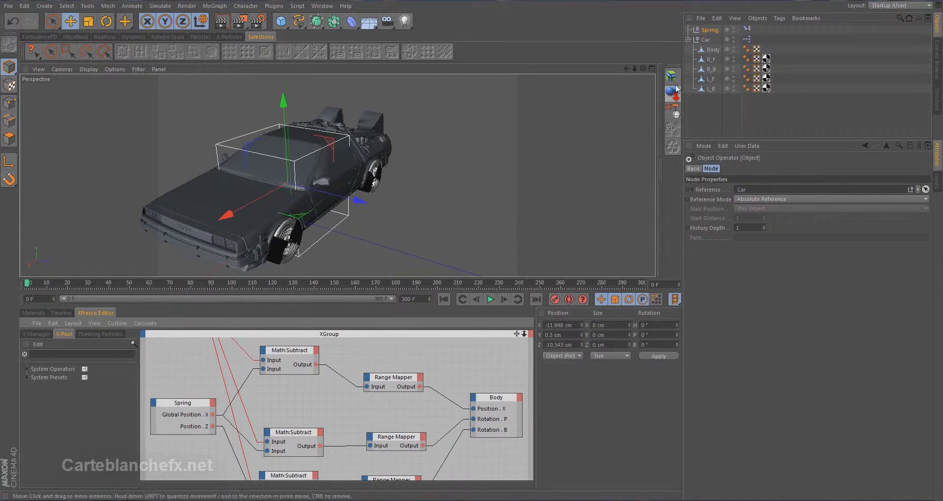
left_click(705, 40)
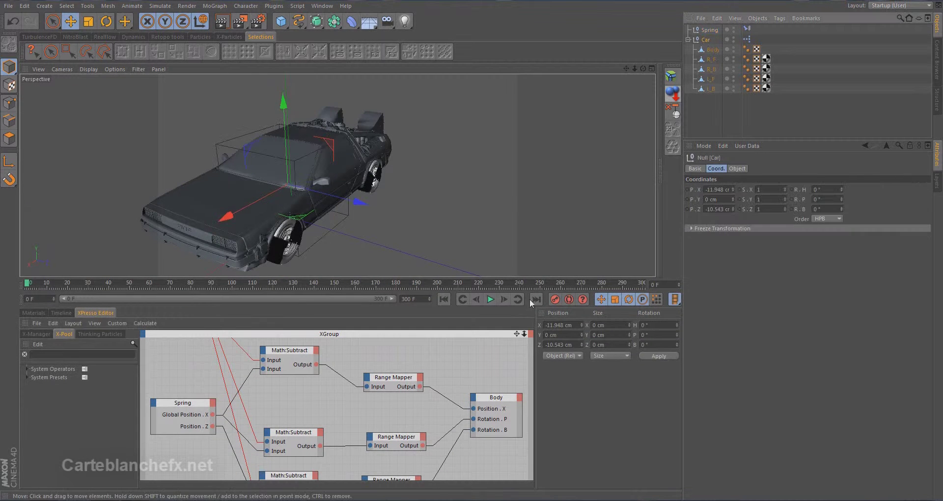
left_click(490, 299)
left_click_drag(376, 208, 394, 185)
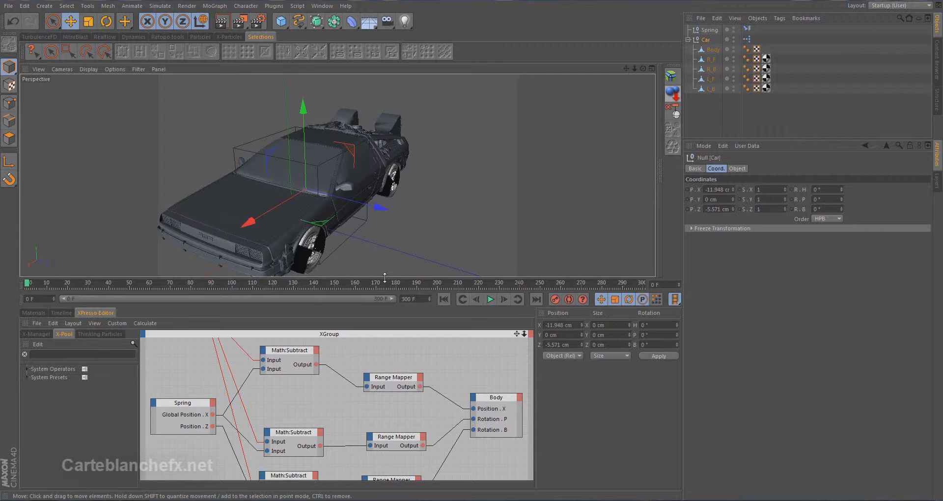
Rearrange the wheel nodes, moving R_B and L_B away to the side and spacing R_F above L_F.
left_click_drag(444, 290, 445, 205)
left_click_drag(517, 250, 505, 311)
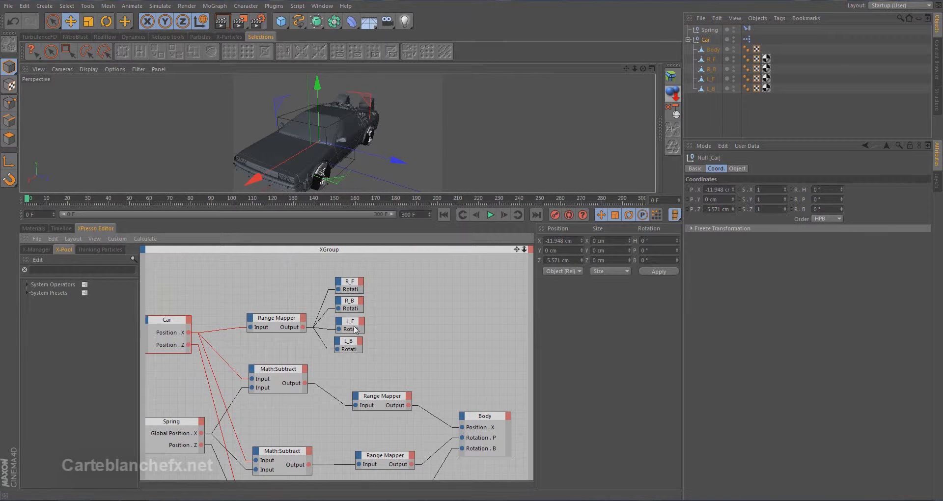
left_click_drag(351, 304, 426, 304)
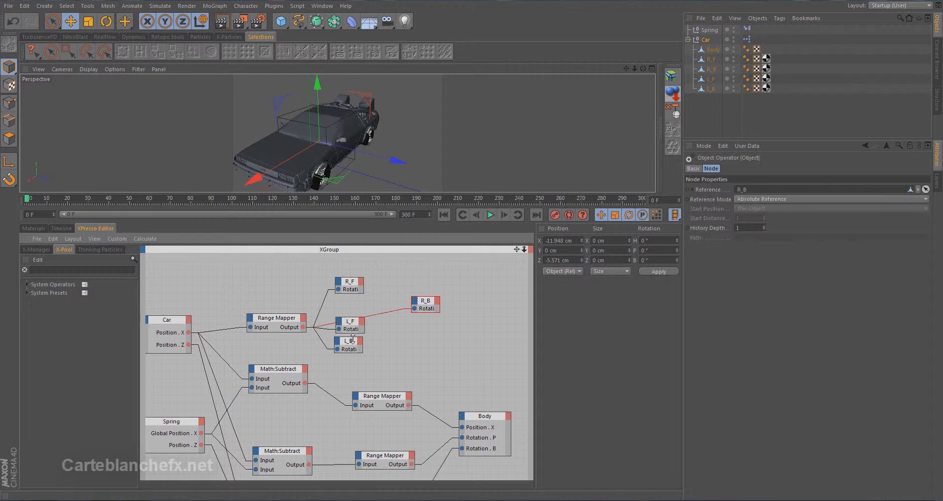
left_click_drag(349, 344, 431, 332)
left_click_drag(350, 325, 350, 276)
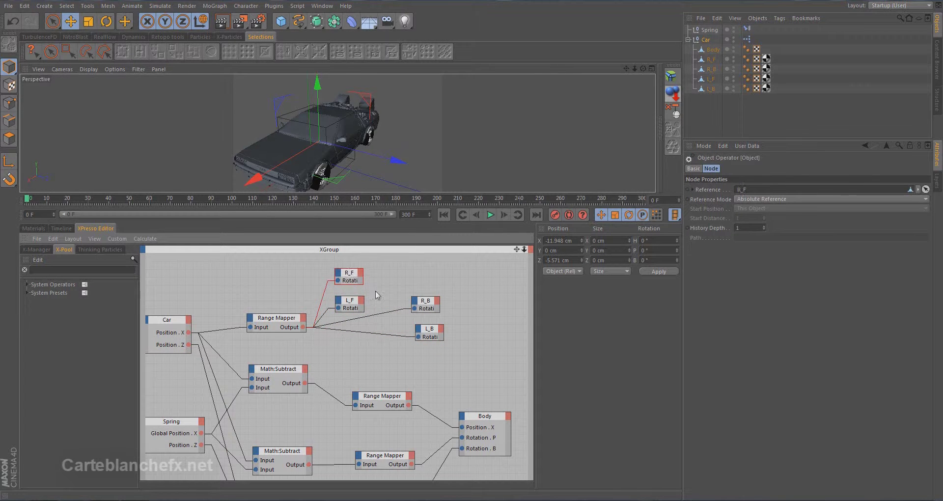
left_click_drag(426, 305, 465, 313)
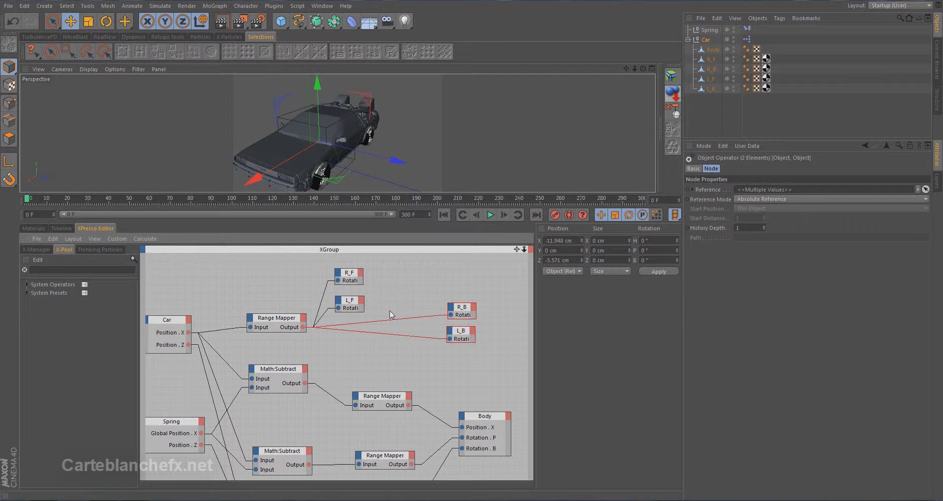
Add a Rotation.H input port to the R_F node and raise the node clear of L_F.
left_click(338, 272)
mouse_move(344, 289)
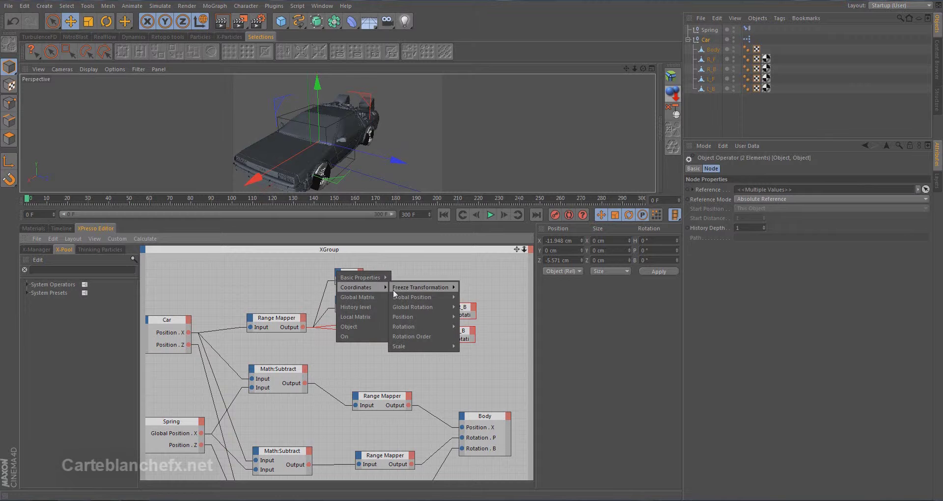
mouse_move(413, 326)
left_click(479, 337)
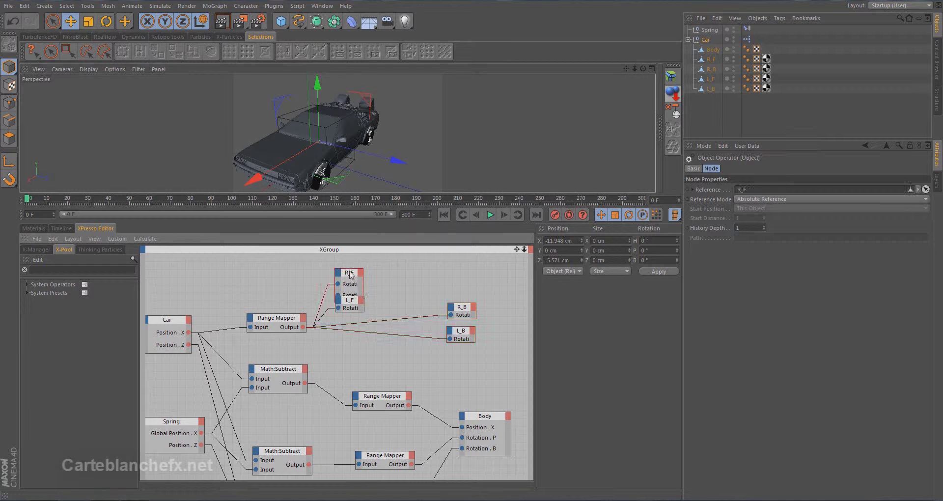
left_click_drag(352, 275, 353, 263)
Enlarge the L_F node and add a Rotation.H input port to it.
left_click(360, 308)
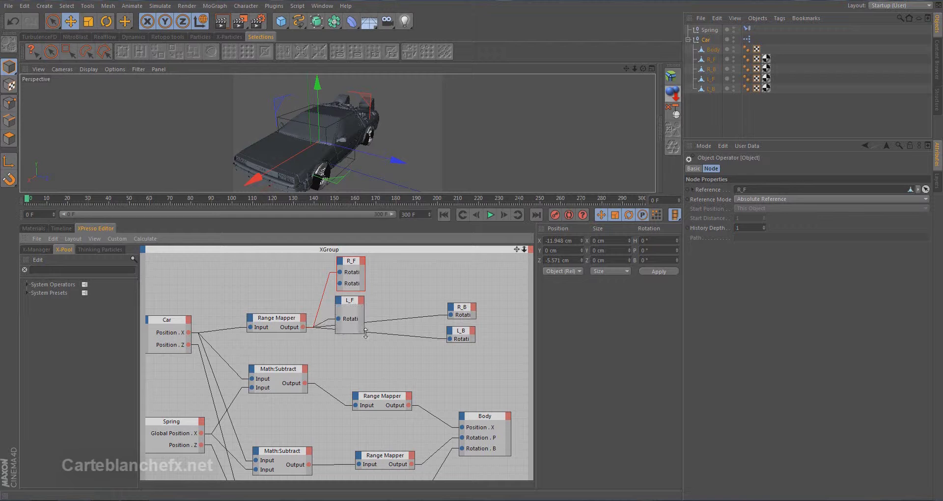
left_click(339, 300)
mouse_move(347, 307)
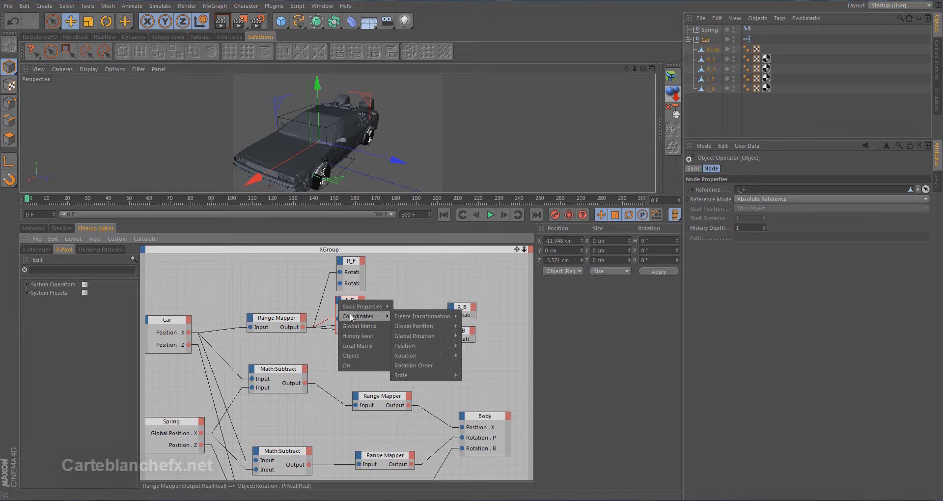
mouse_move(444, 356)
left_click(477, 367)
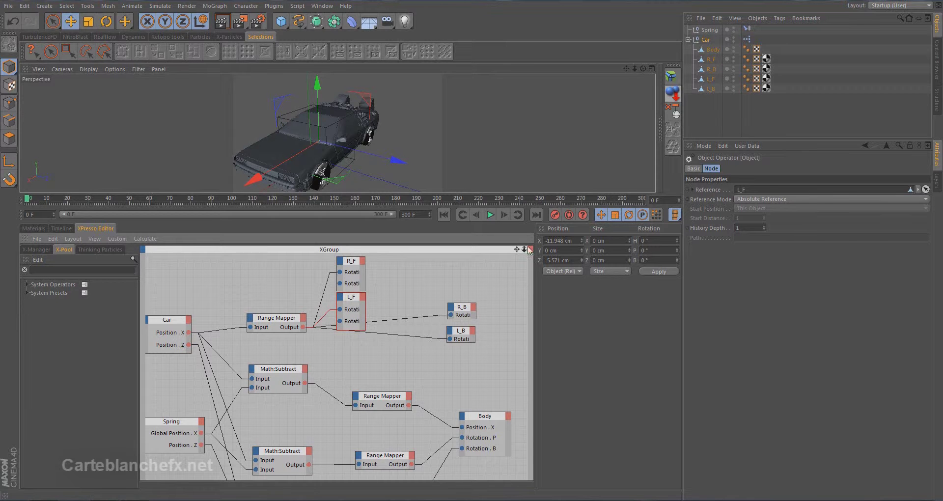
Move the R_F and L_F nodes up together and widen both so their full port names are readable.
left_click_drag(517, 249, 515, 292)
left_click_drag(313, 274, 368, 401)
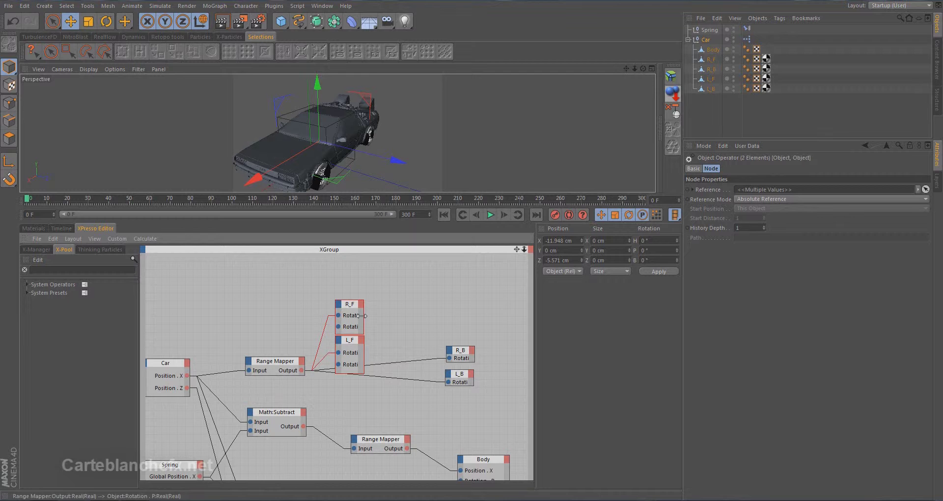
left_click_drag(349, 307, 349, 280)
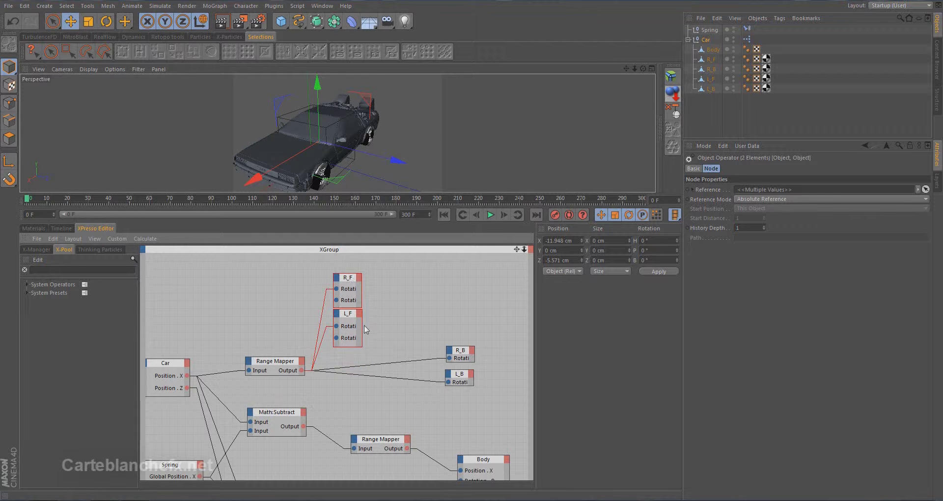
left_click_drag(363, 328, 389, 328)
left_click_drag(361, 292, 389, 294)
left_click(388, 294)
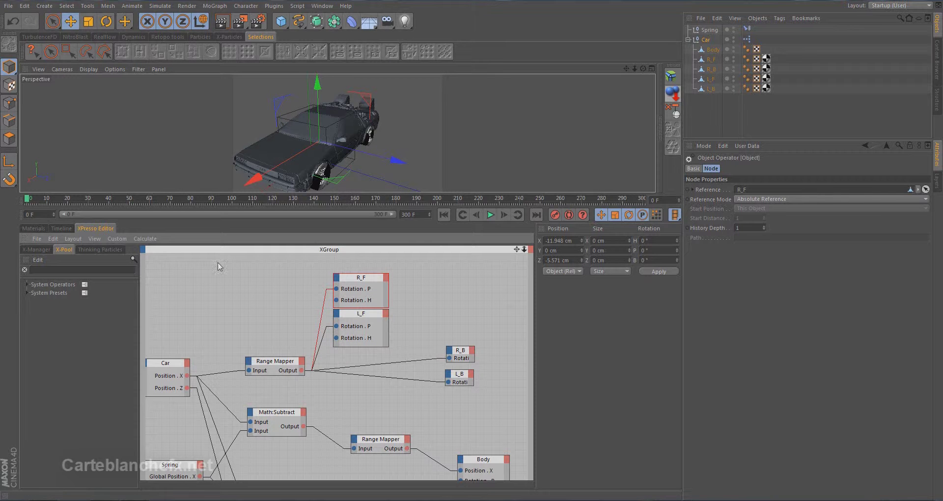
Add a user data entry to the Car null and name it Control.
left_click(702, 39)
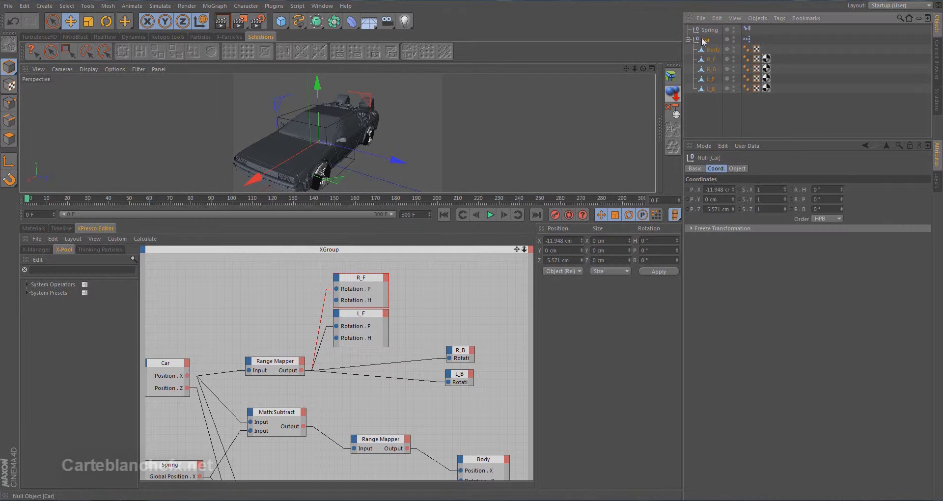
left_click(746, 146)
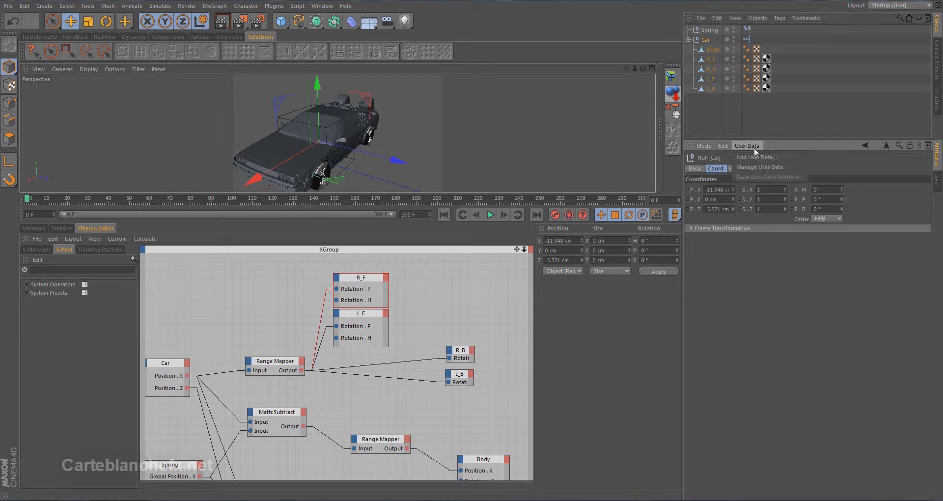
left_click(758, 164)
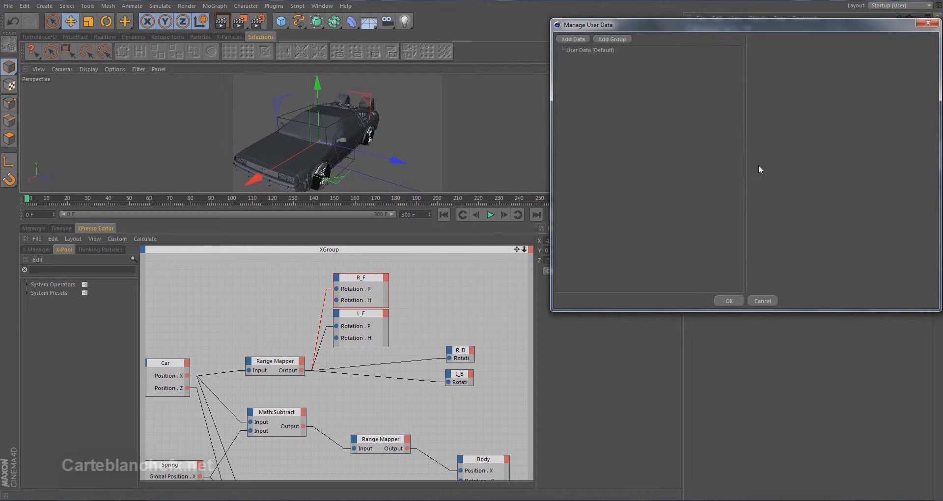
left_click(575, 40)
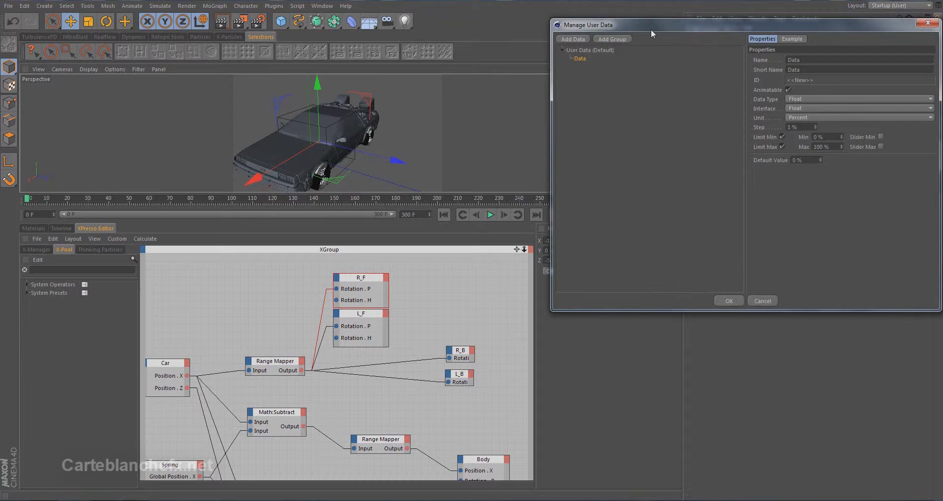
left_click_drag(651, 28, 413, 144)
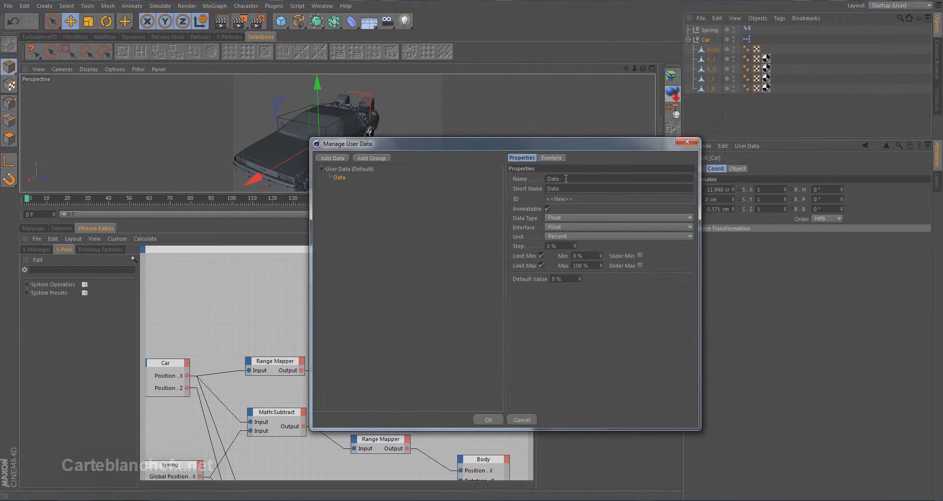
left_click_drag(566, 179, 526, 178)
type("d")
type("ont")
type("ro")
type("l")
Set the Control entry's interface to Float Slider and check its example preview.
left_click(564, 218)
left_click(564, 217)
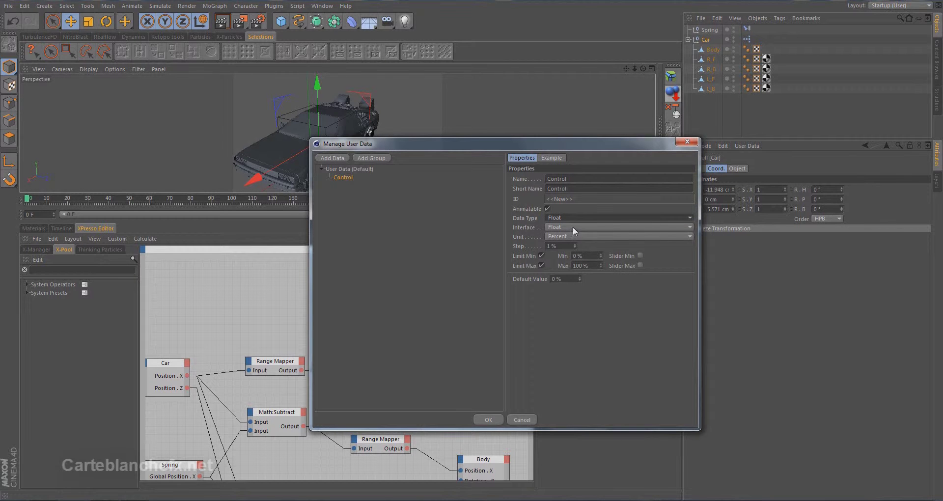
left_click(573, 219)
left_click(572, 219)
left_click(572, 226)
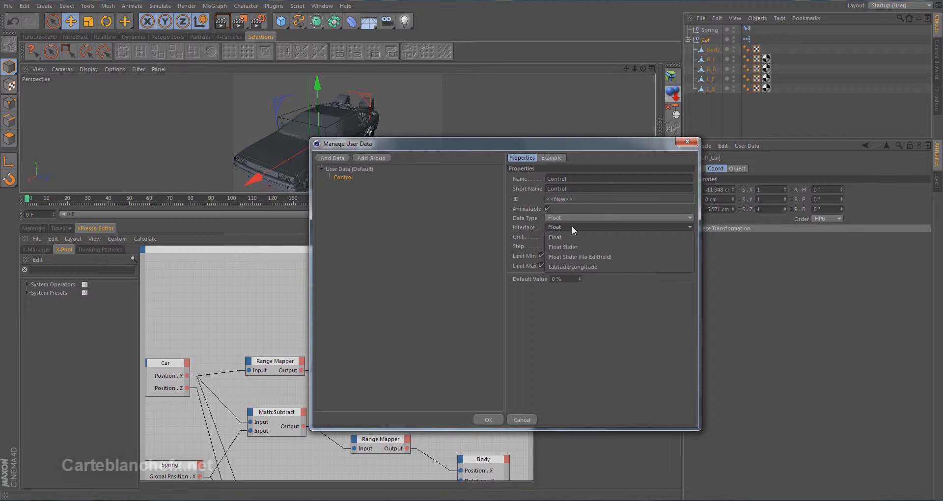
left_click(588, 249)
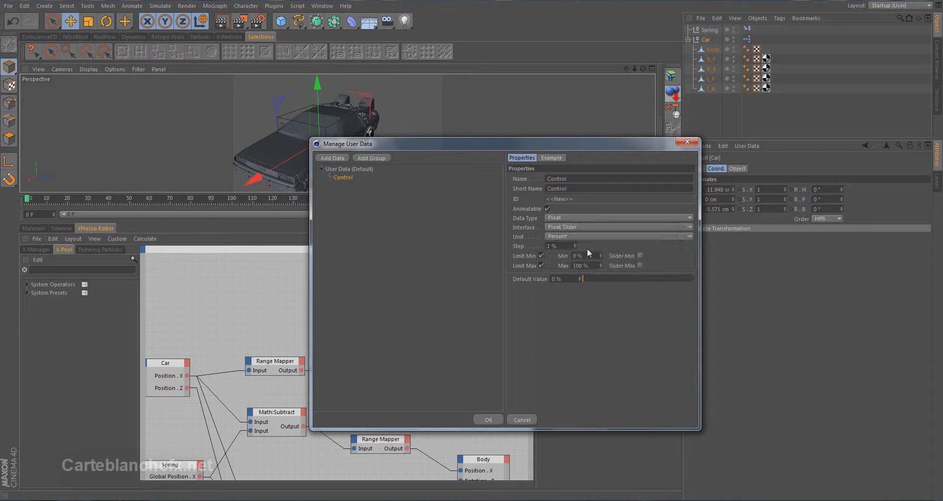
left_click(551, 158)
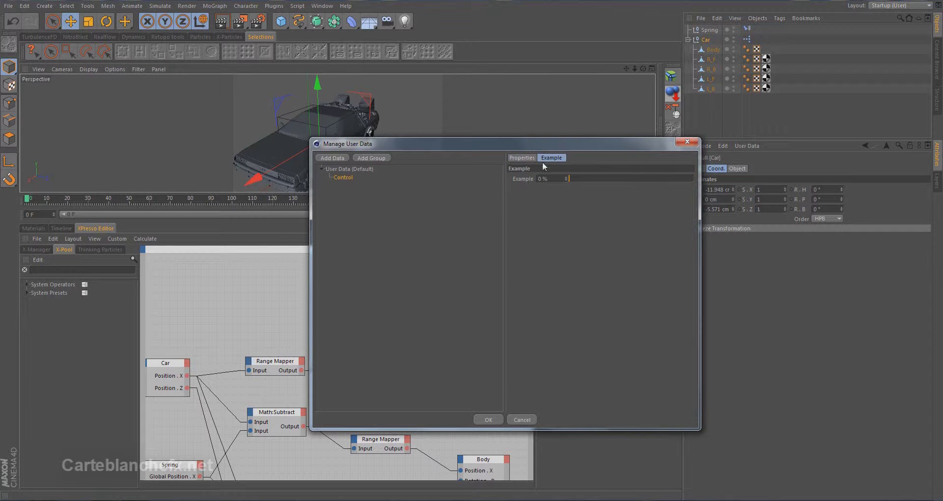
left_click(529, 159)
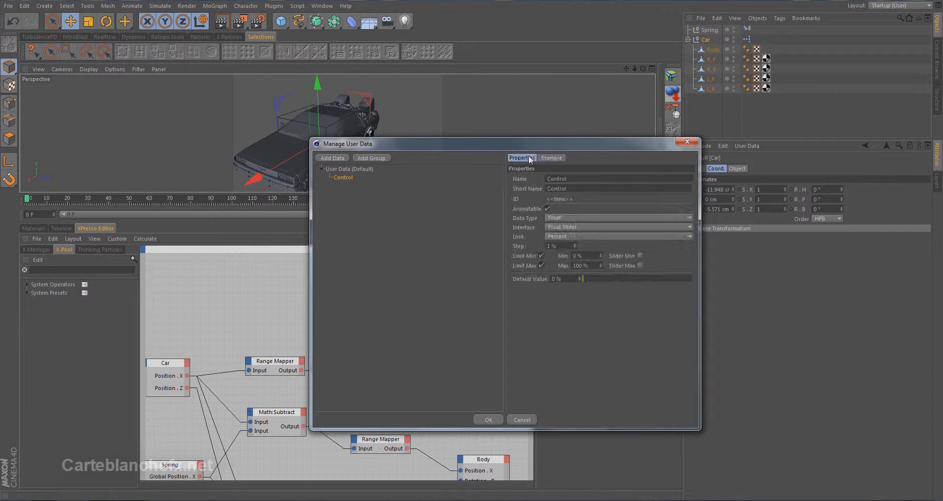
Set the Control entry's default value to 50% and accept the user data.
left_click(557, 279)
type("50")
key("Return")
left_click(483, 420)
Add the Control user data as an output port on the Car node.
left_click(187, 363)
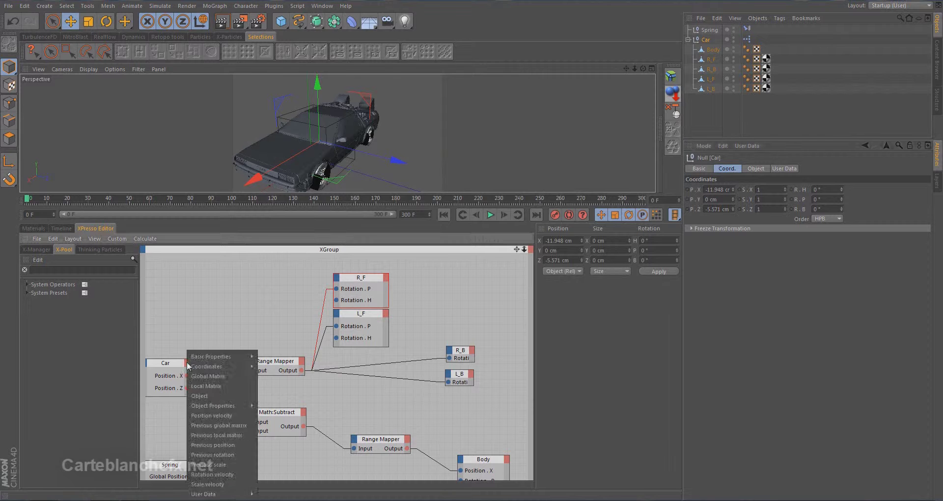
mouse_move(221, 494)
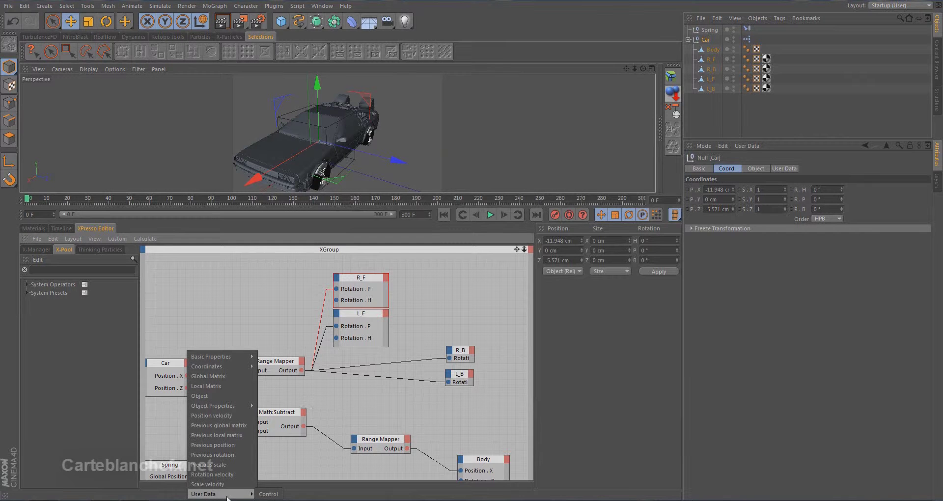
left_click(270, 494)
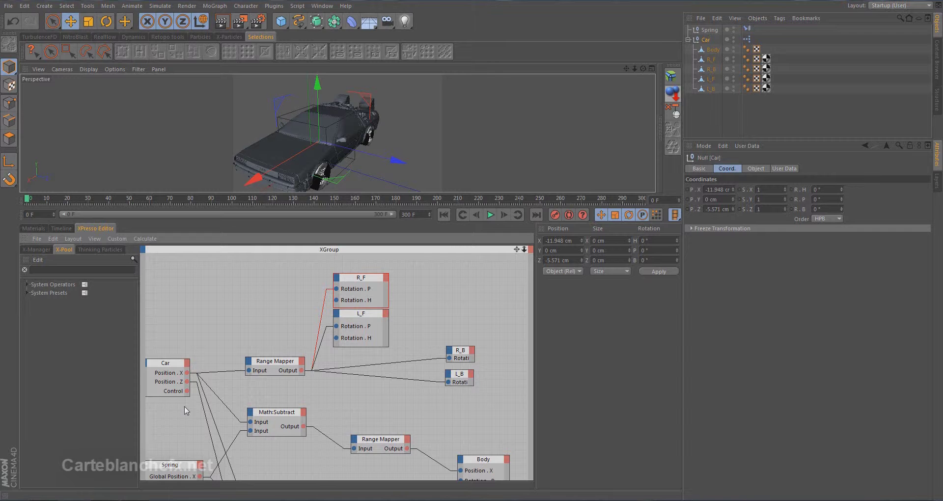
Add a Range Mapper node and wire the Car's Control output through it to Rotation.H on R_F and L_F.
left_click(90, 269)
type("rang")
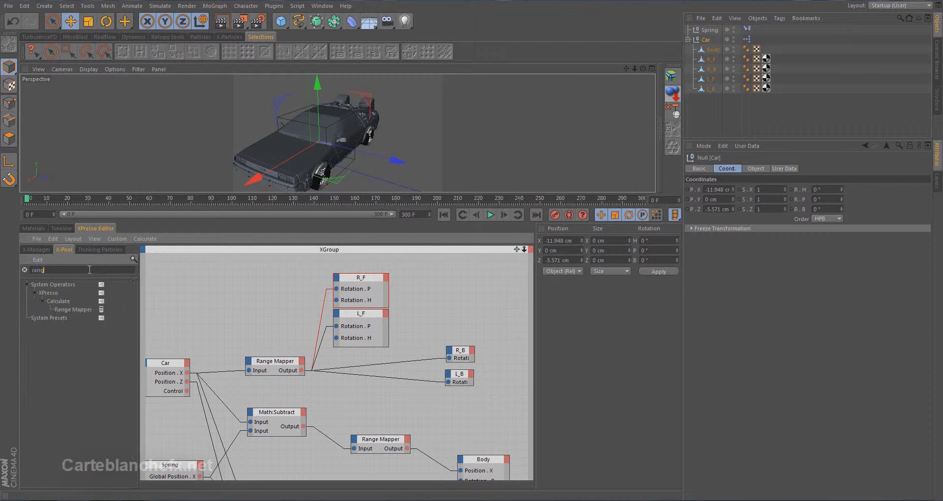
left_click_drag(75, 308, 246, 308)
left_click_drag(187, 391, 337, 302)
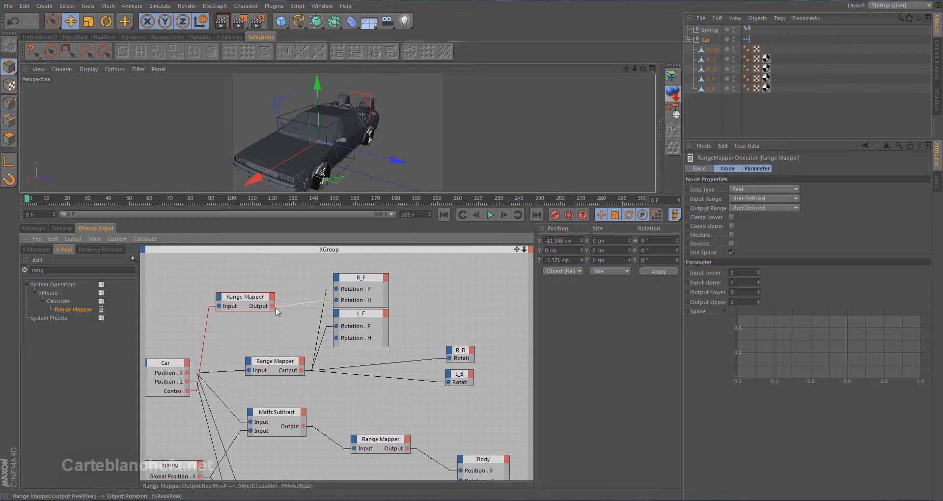
left_click_drag(272, 306, 341, 340)
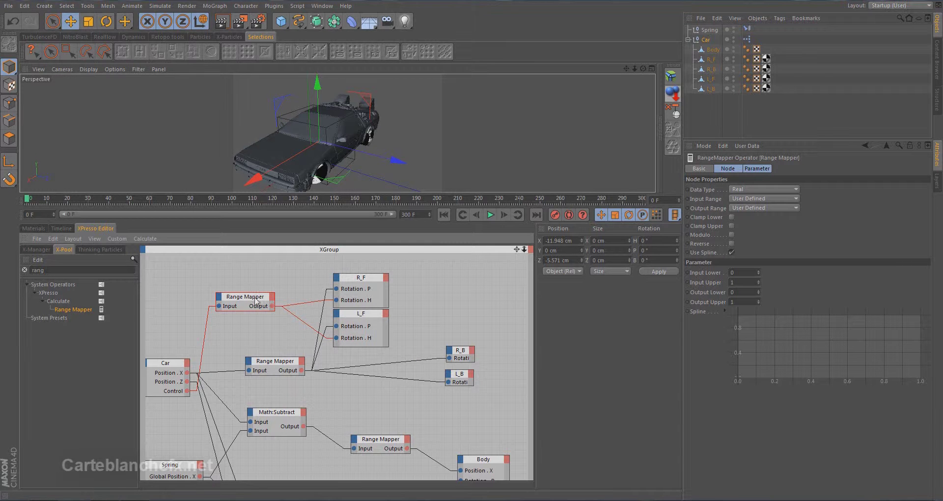
Set the new Range Mapper's input range to Percent and its output range to Degree.
left_click(794, 199)
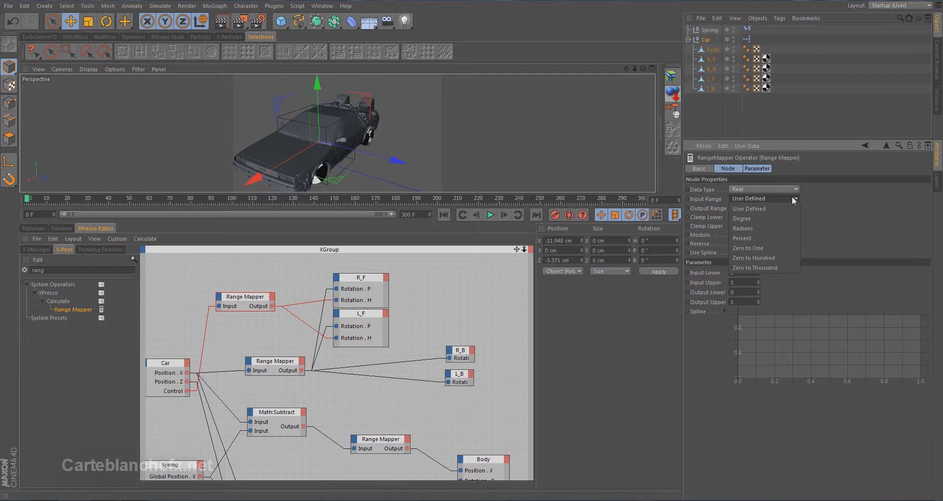
left_click(763, 235)
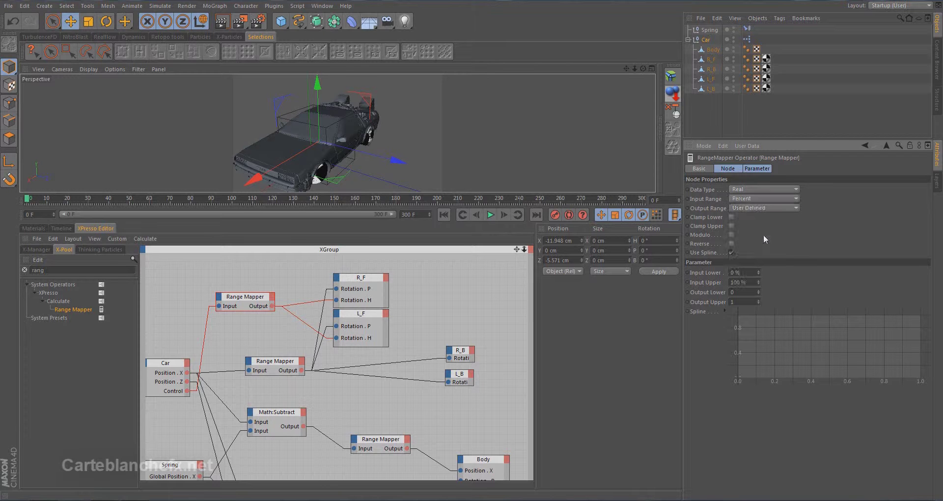
left_click(765, 207)
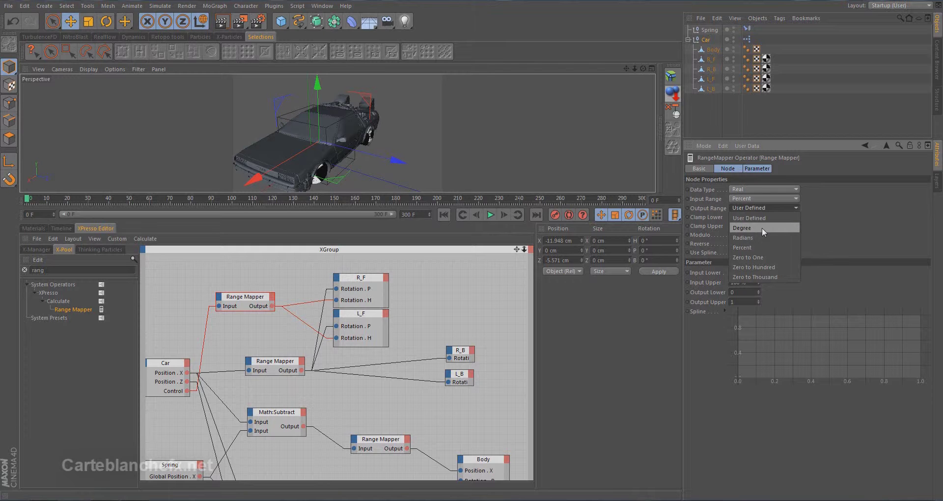
left_click(762, 228)
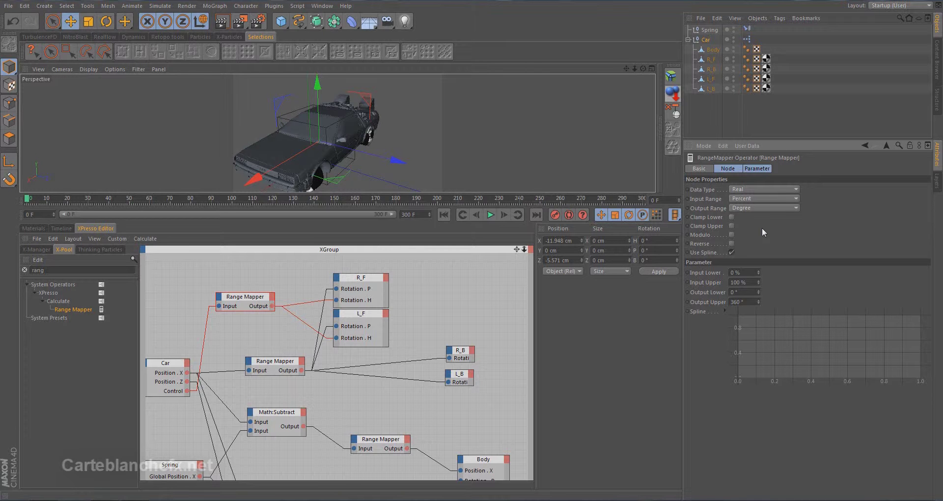
Set the new Range Mapper's Output Lower to -107° while watching the front wheels in an enlarged top view.
middle_click(425, 140)
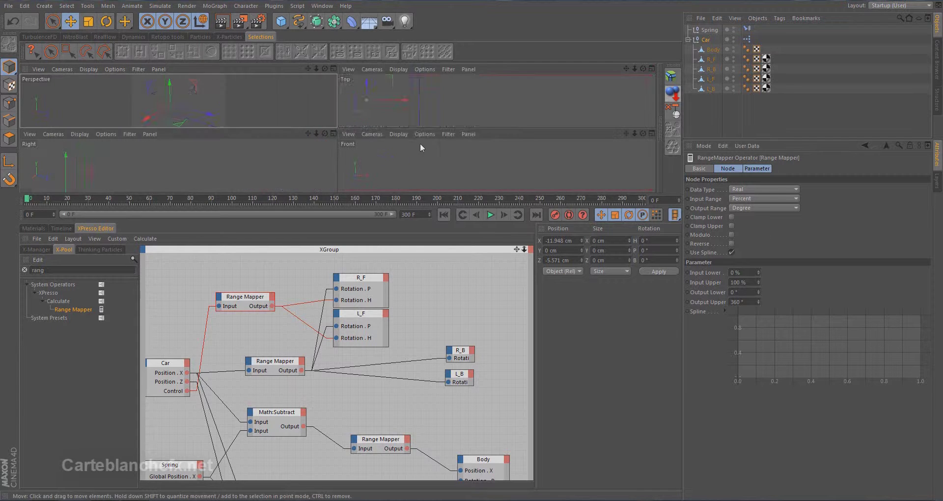
left_click_drag(394, 195, 394, 335)
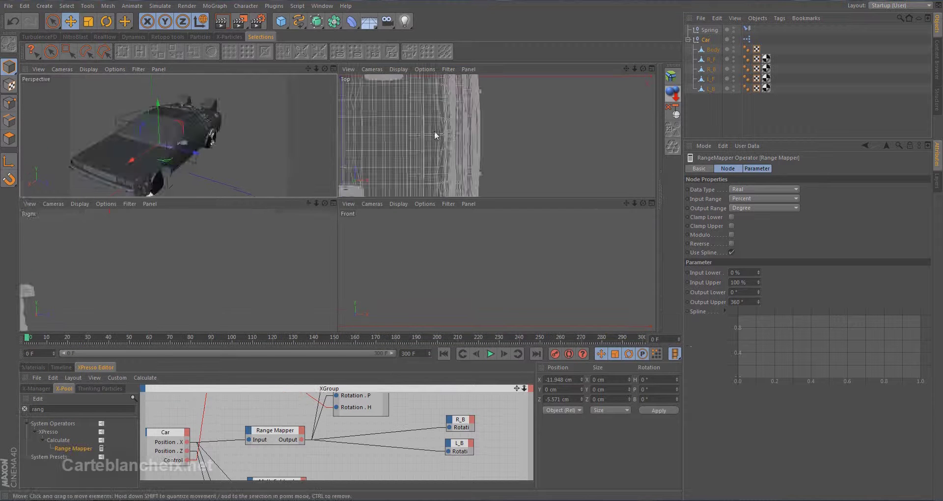
middle_click(437, 123)
scroll(335, 206, "down", 5)
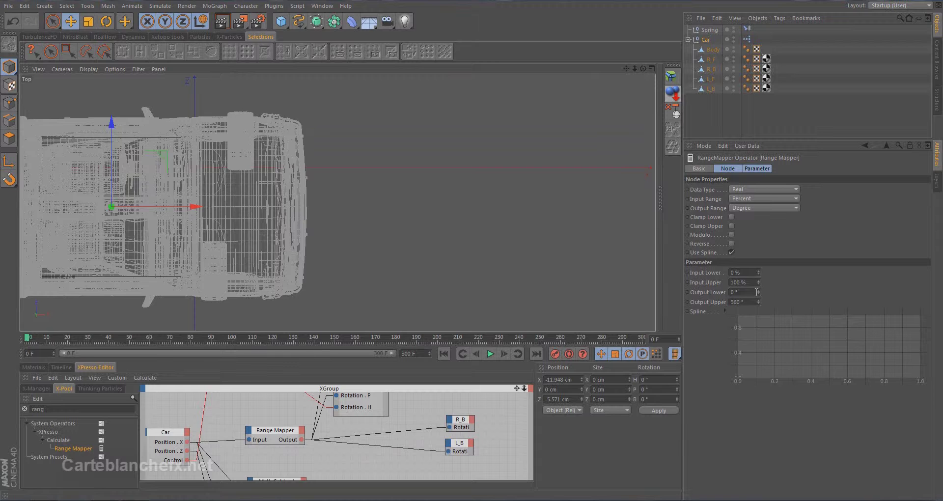
left_click_drag(760, 291, 760, 339)
left_click_drag(673, 289, 673, 289)
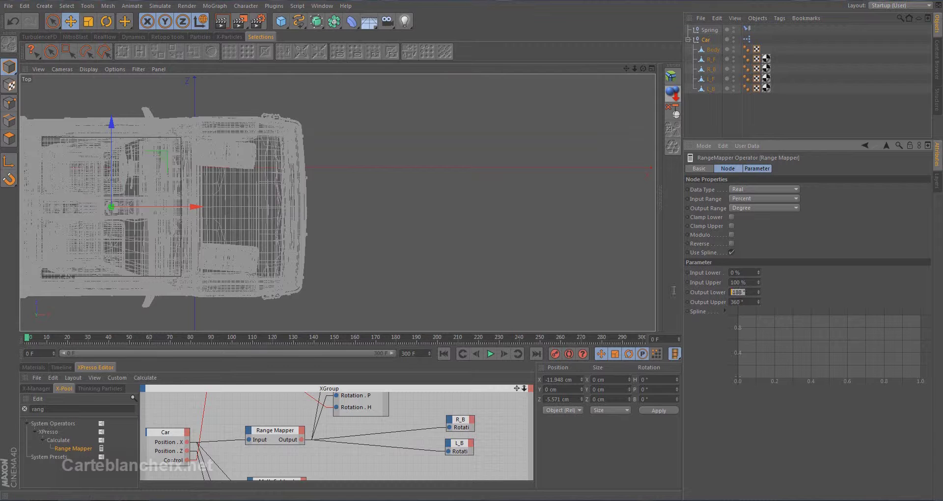
key("BackSpace")
type("-107")
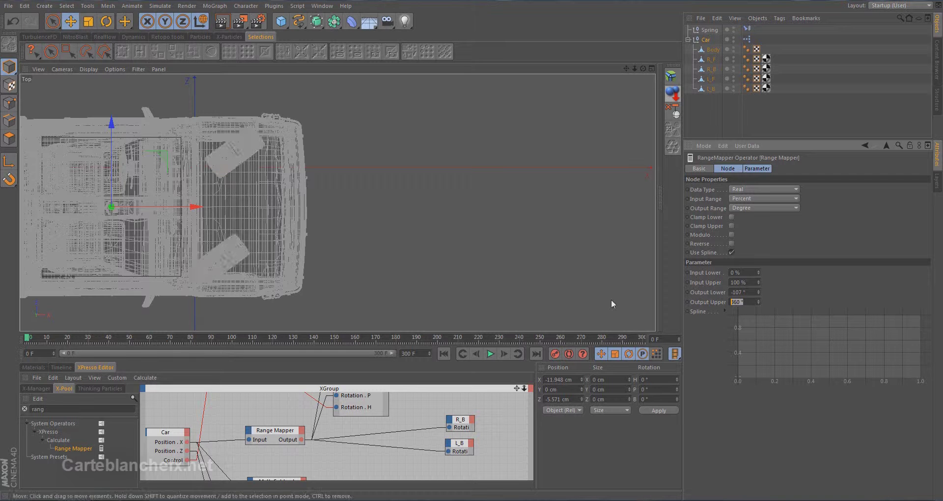
Set the new Range Mapper's Output Upper to -73°.
key("BackSpace")
type("-73")
left_click(789, 291)
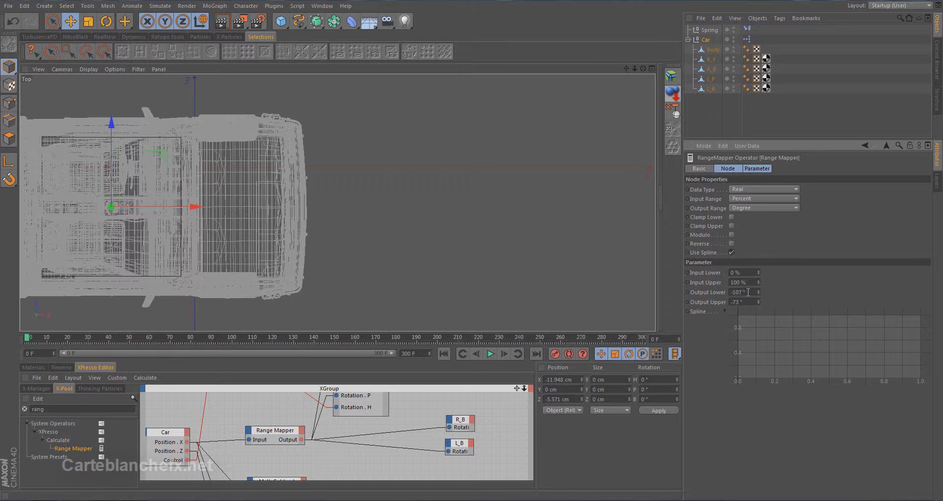
key("BackSpace")
Test the Car's Control slider in the top and perspective views, returning it to 50% each time.
left_click(707, 40)
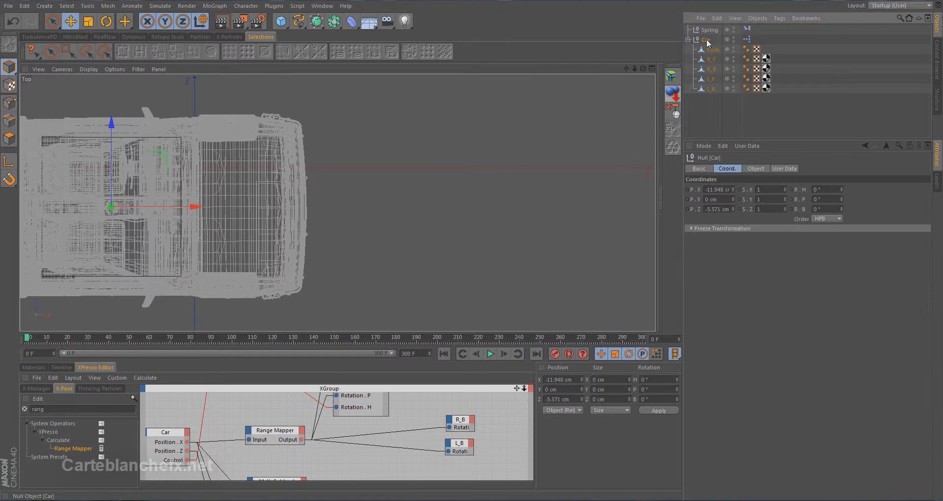
left_click(785, 168)
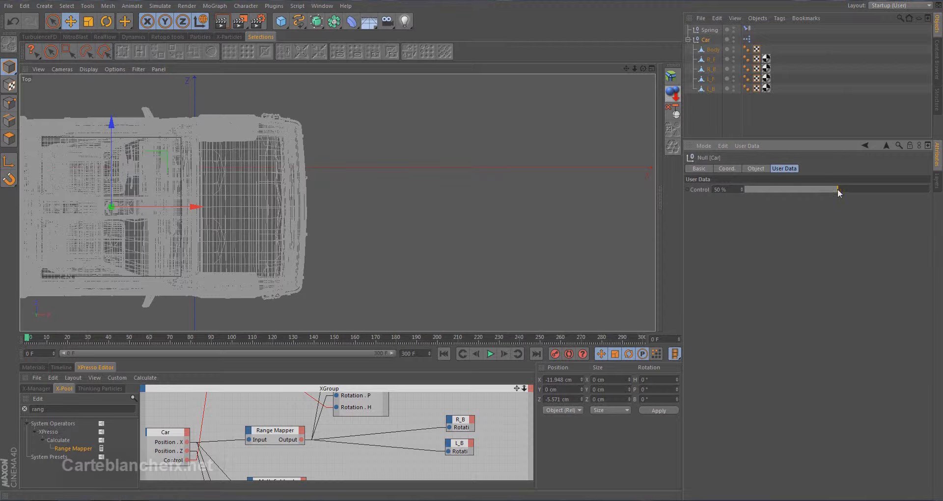
mouse_move(839, 192)
left_mouse_down()
mouse_move(725, 194)
mouse_move(928, 191)
mouse_move(837, 197)
left_mouse_up()
middle_click(352, 183)
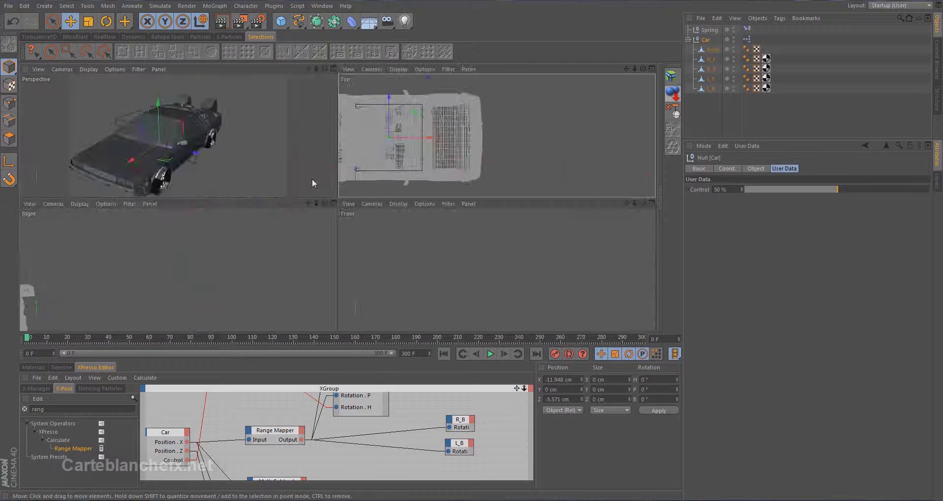
middle_click(312, 178)
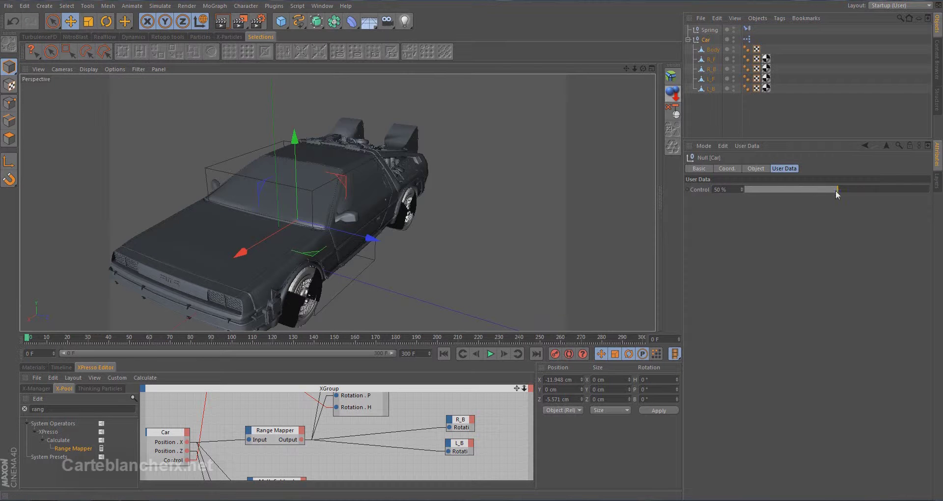
mouse_move(837, 189)
left_mouse_down()
mouse_move(751, 190)
mouse_move(924, 192)
mouse_move(839, 195)
left_mouse_up()
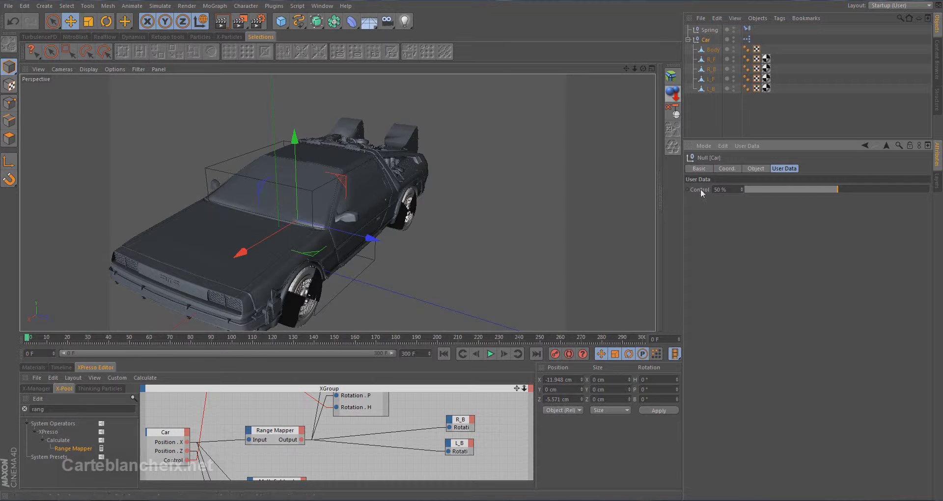
Place the Car's Control slider in the perspective view as a HUD element, try it, and set it to 50%.
left_click_drag(700, 189, 545, 137)
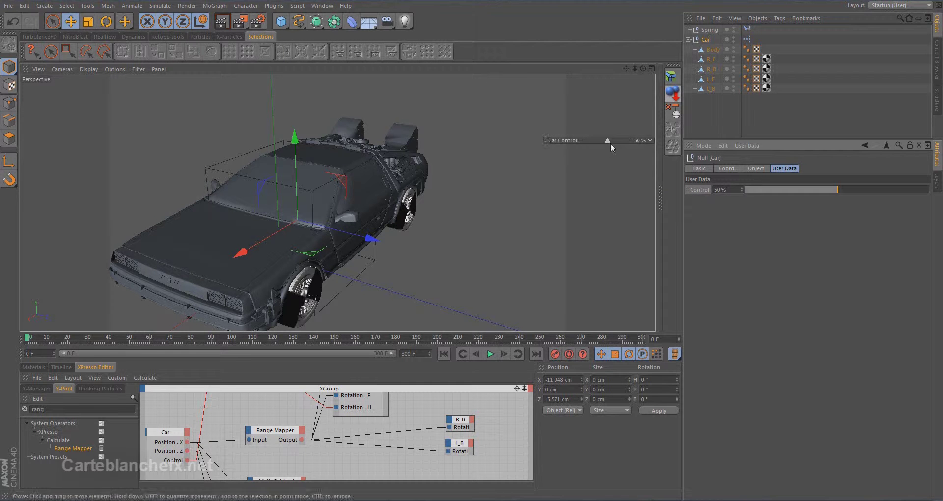
mouse_move(608, 141)
left_mouse_down()
mouse_move(574, 146)
mouse_move(663, 148)
mouse_move(555, 145)
mouse_move(605, 145)
left_mouse_up()
double_click(634, 140)
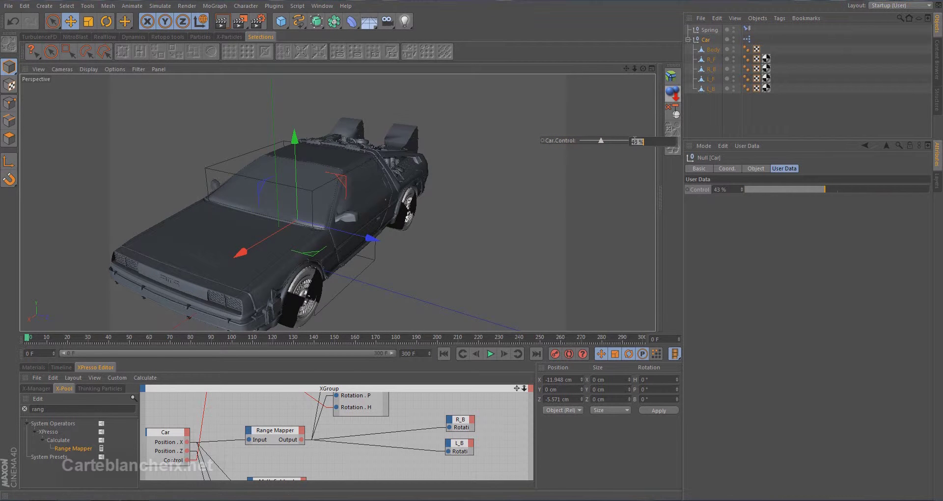
type("50")
key("Return")
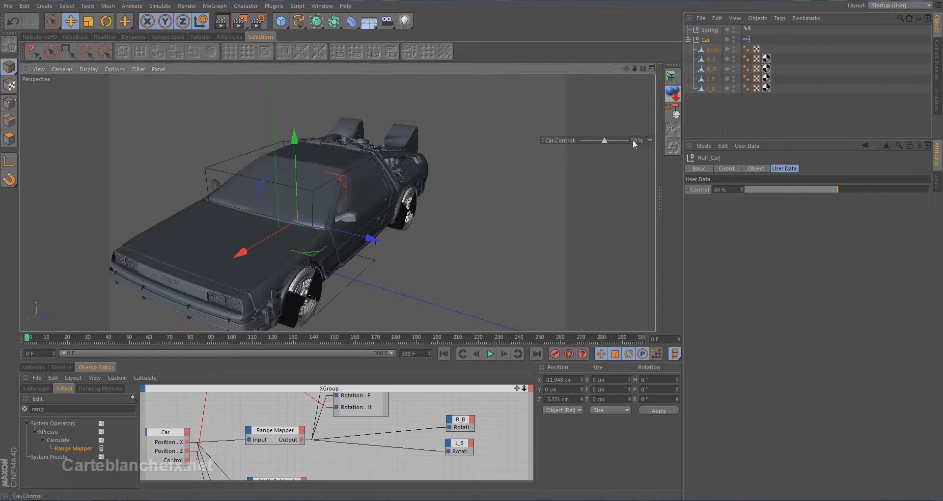
Play the animation and move the car along Z and X to test the body and wheel motion.
left_click(493, 353)
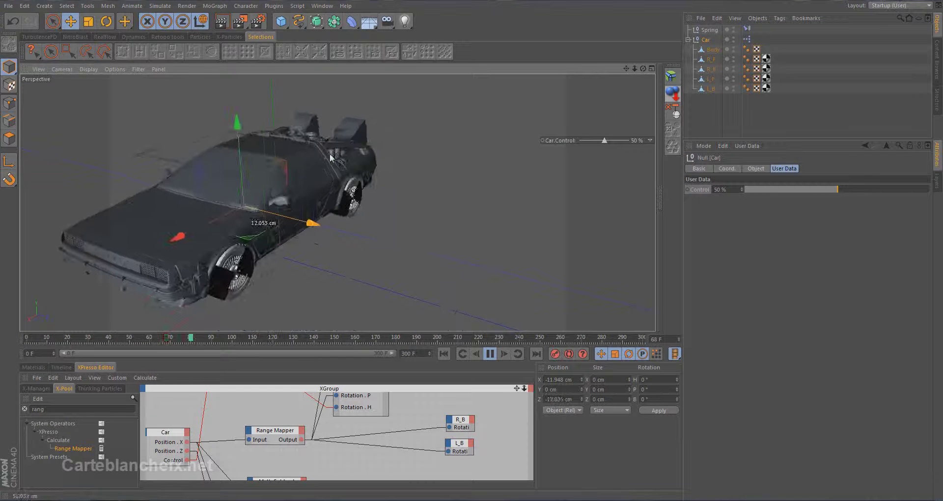
left_click_drag(258, 232, 178, 208, "alt")
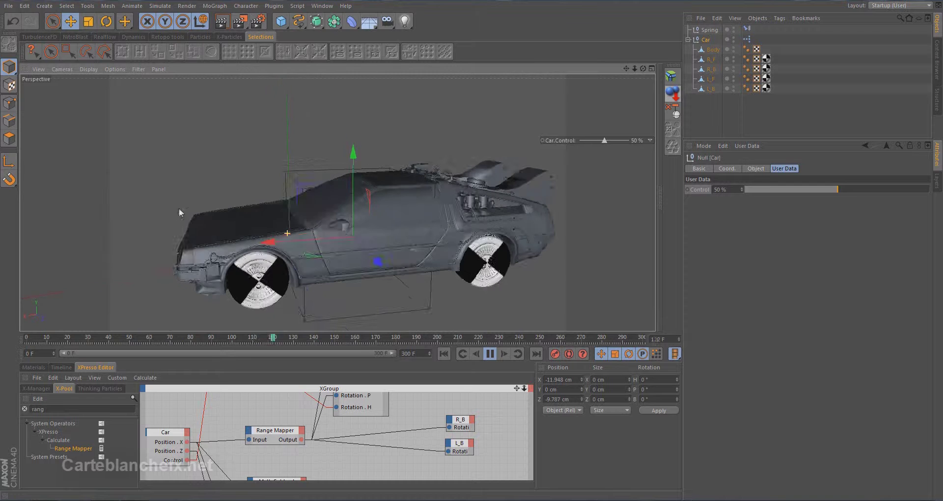
left_click_drag(278, 244, 339, 242)
Set the Car.Control slider to 100%, move the car along Z, then stop playback and return to the first frame.
left_click_drag(606, 141, 630, 140)
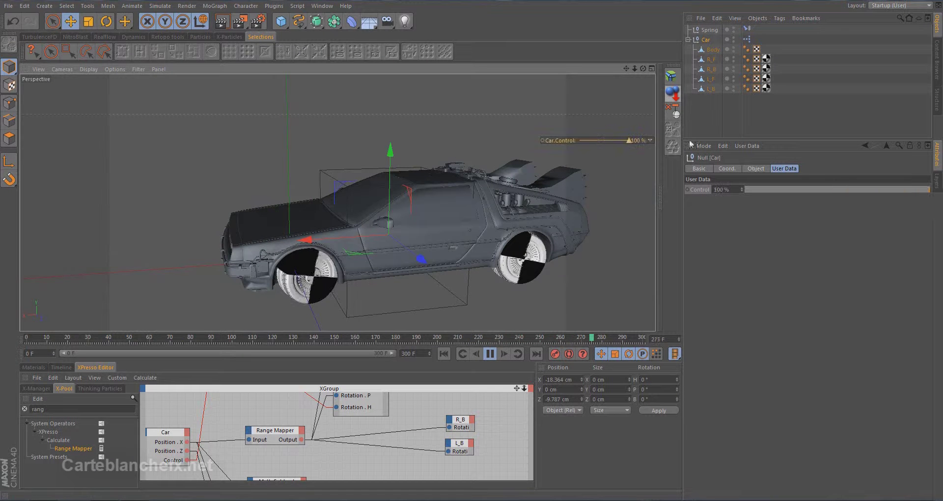
mouse_move(393, 231)
left_mouse_down()
mouse_move(517, 259)
mouse_move(390, 224)
left_mouse_up()
left_click(486, 354)
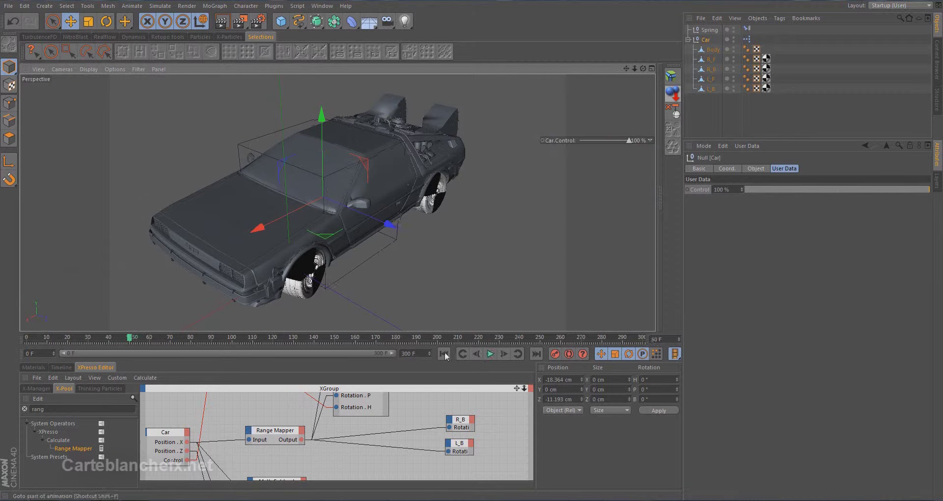
left_click(444, 355)
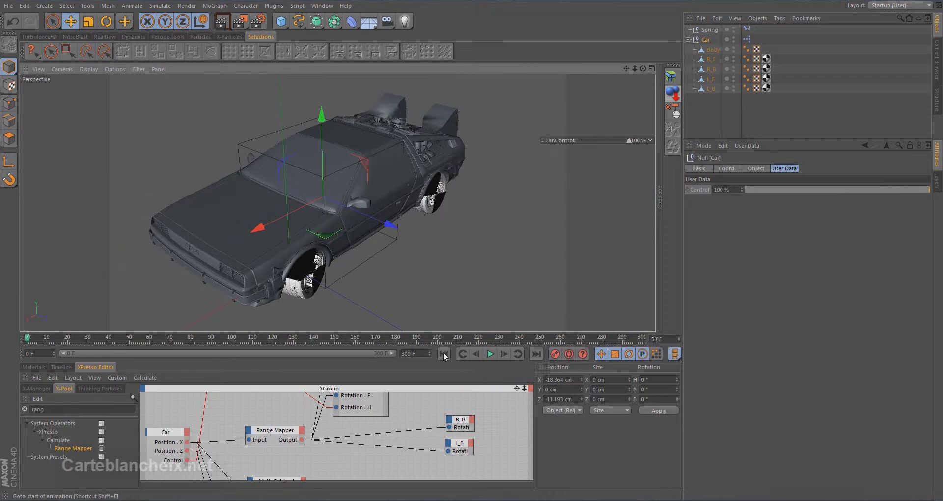